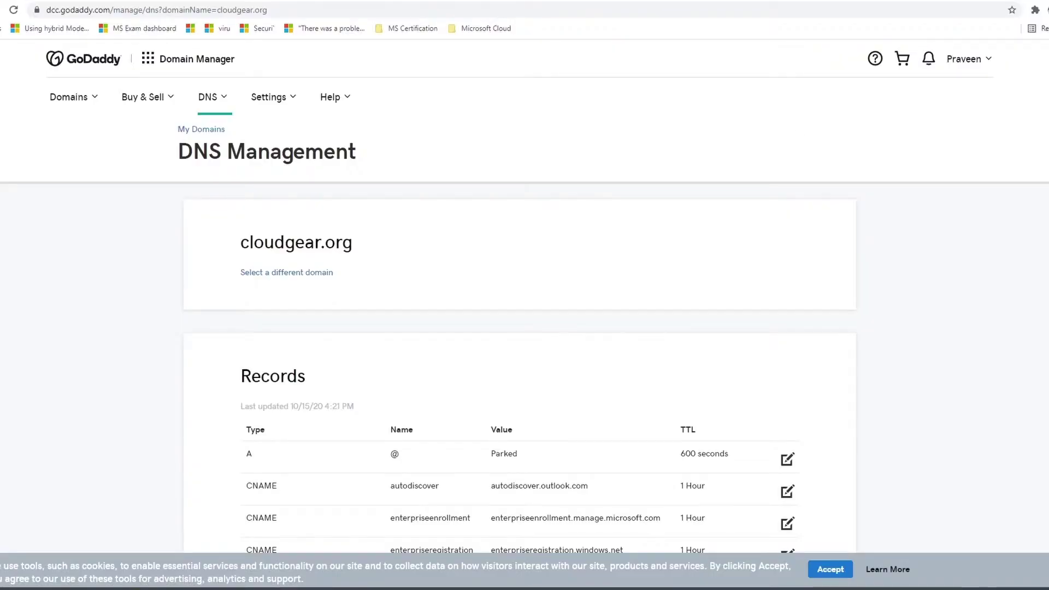
- Add a CNAME record with host EnterpriseEnrollment pointing to EnterpriseEnrollment-s.manage.microsoft.com
scroll(746, 480, down, 9)
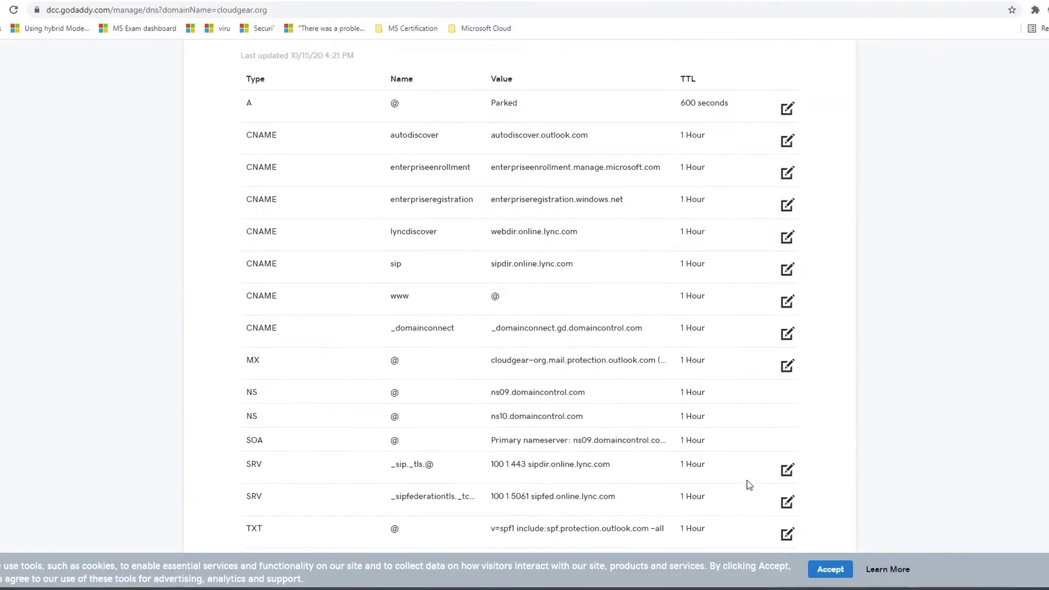
click(787, 452)
drag(457, 450, 463, 420)
scroll(463, 420, down, 2)
click(379, 366)
click(305, 422)
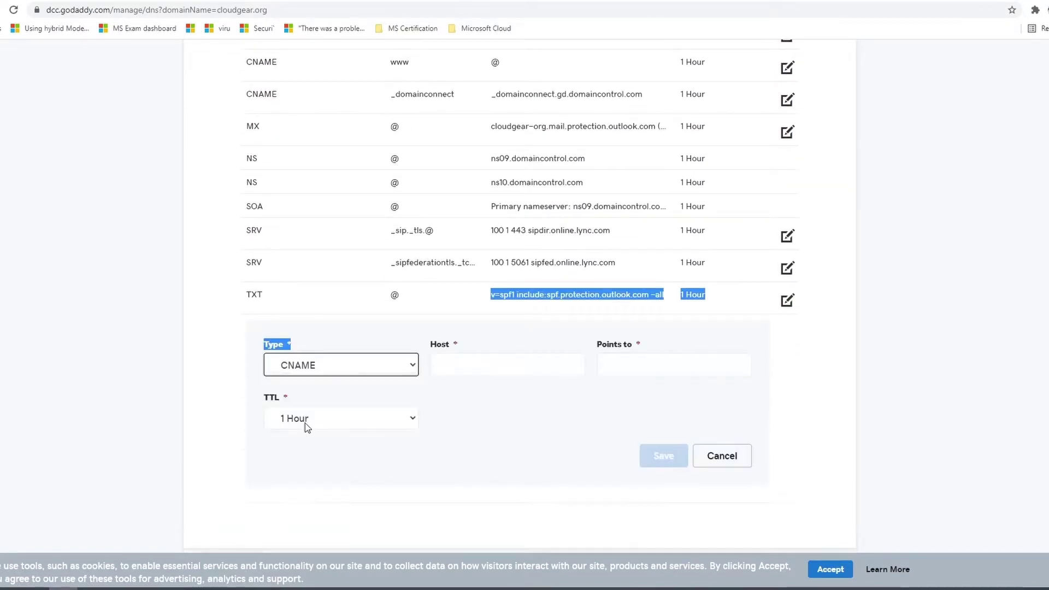
click(496, 361)
text(EnterpriseEnrollment)
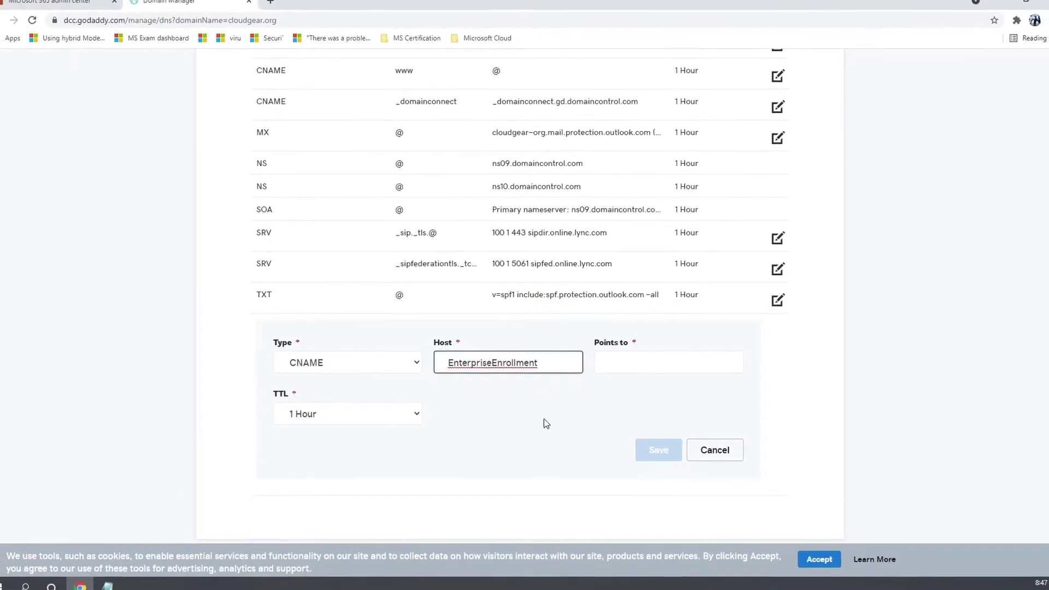
click(567, 391)
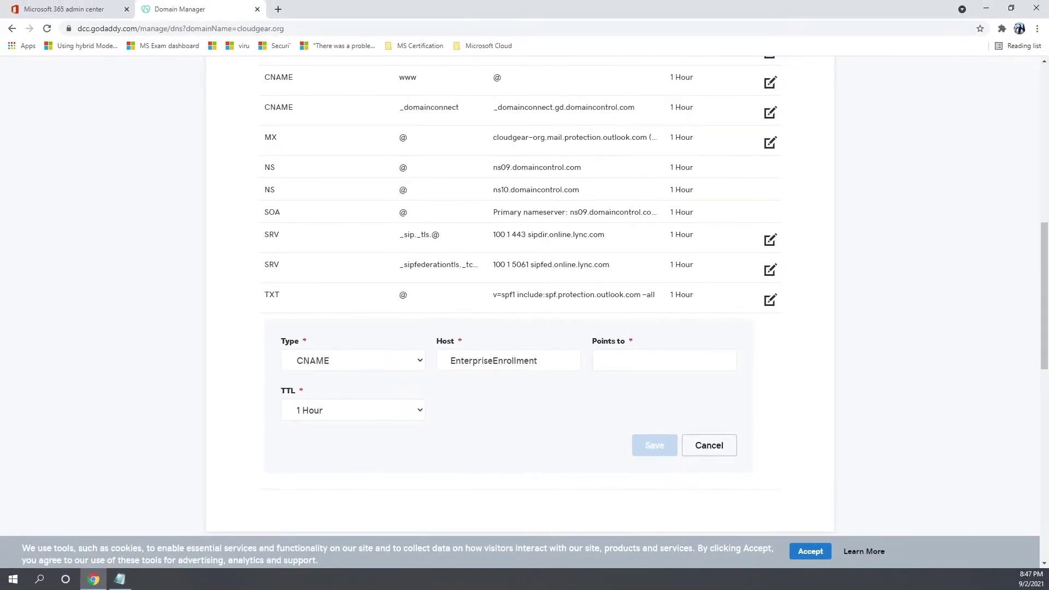
click(612, 365)
text(EnterpriseEnrollment-s.manage.microsoft.com)
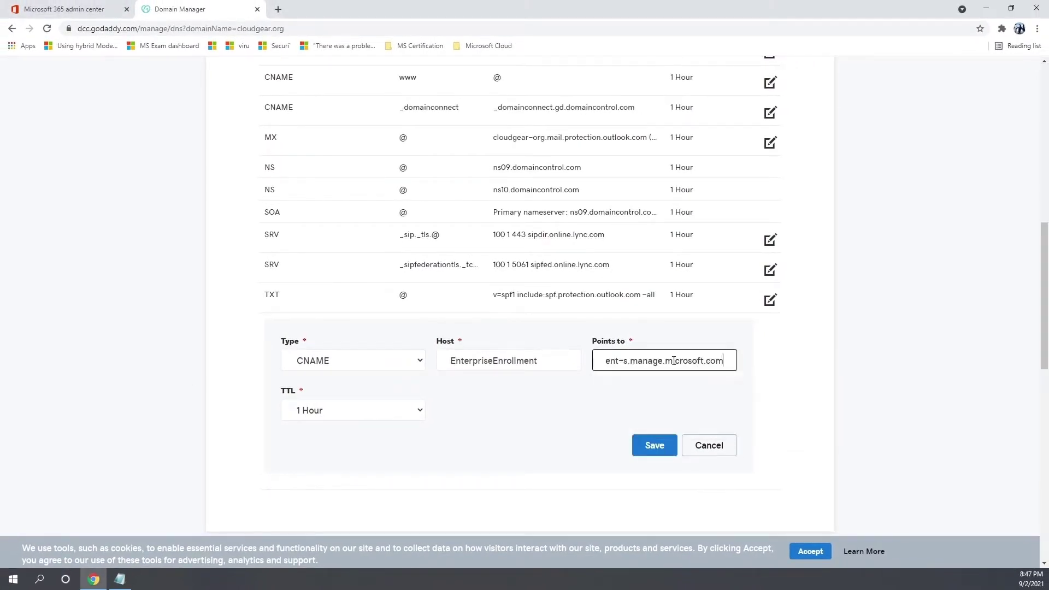
click(574, 421)
triple_click(611, 365)
click(612, 365)
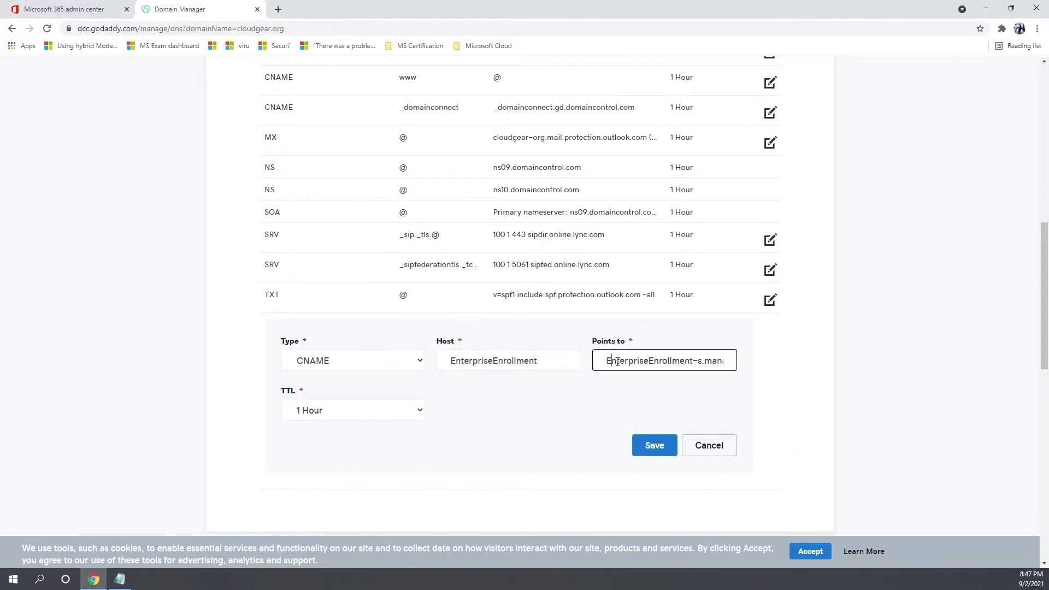
key(End)
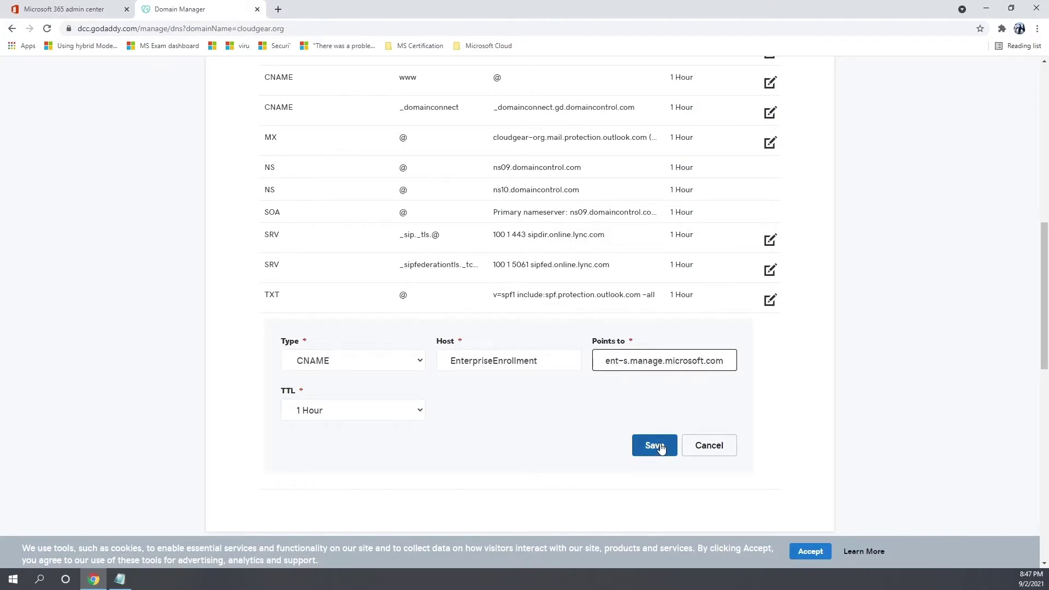
click(654, 445)
- Add the EnterpriseRegistration CNAME pointing to EnterpriseRegistration.windows.net and confirm both records are listed
click(476, 361)
text(EnterpriseRegistration)
key(Tab)
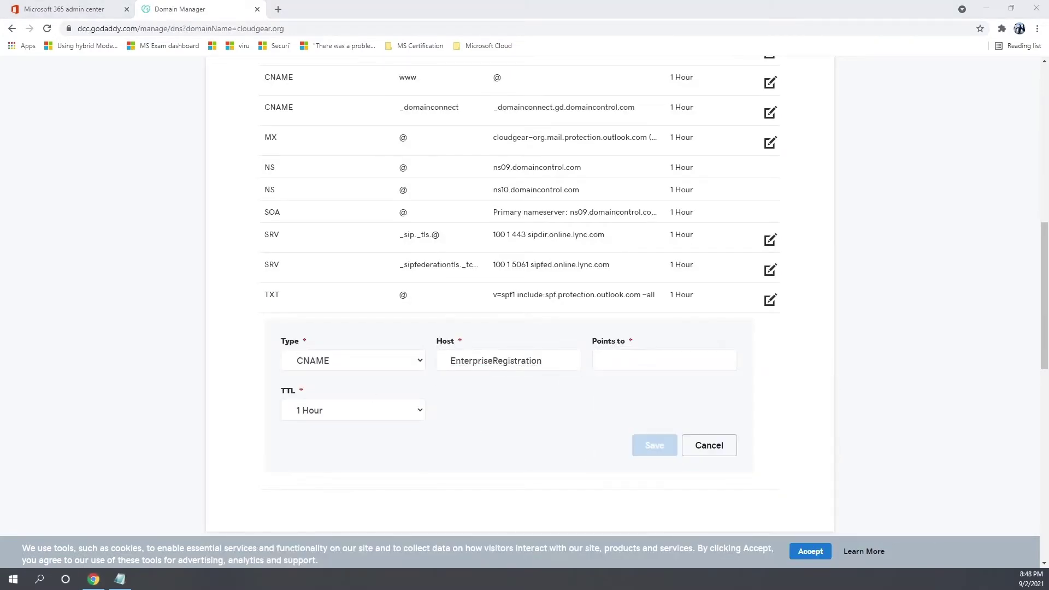
click(612, 360)
text(EnterpriseRegistration.windows.net)
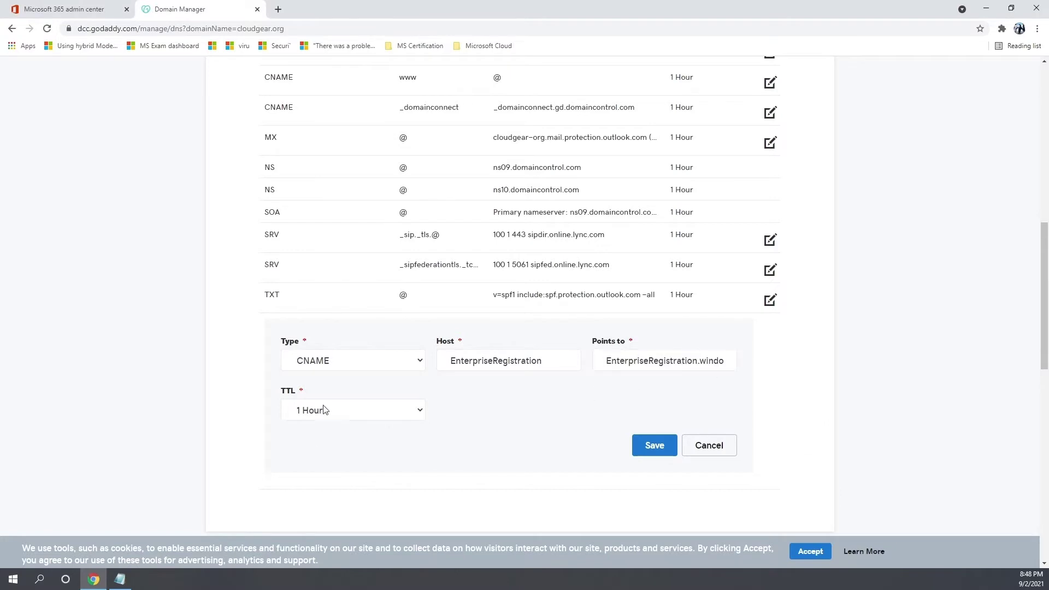
key(Return)
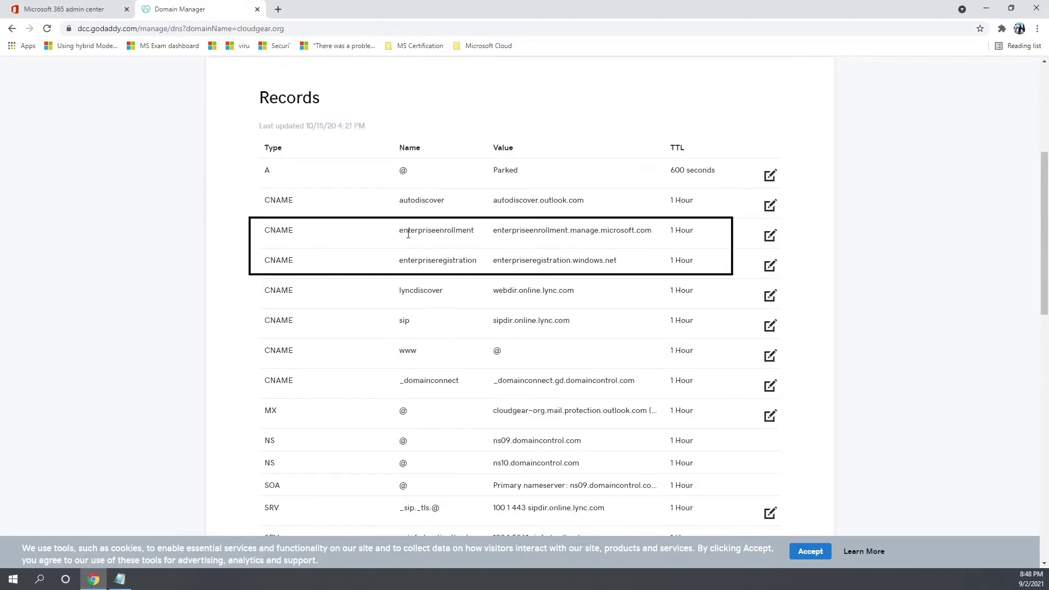
drag(408, 234, 464, 252)
drag(399, 260, 493, 266)
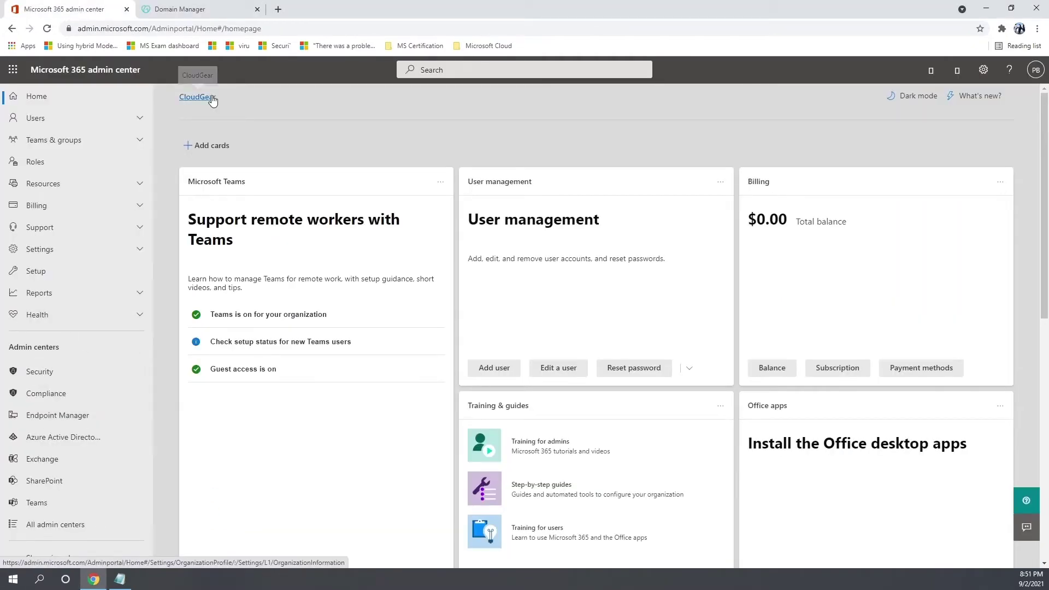
- Open Endpoint Manager in a new tab and go to Devices > Windows > Windows enrollment
click(55, 419)
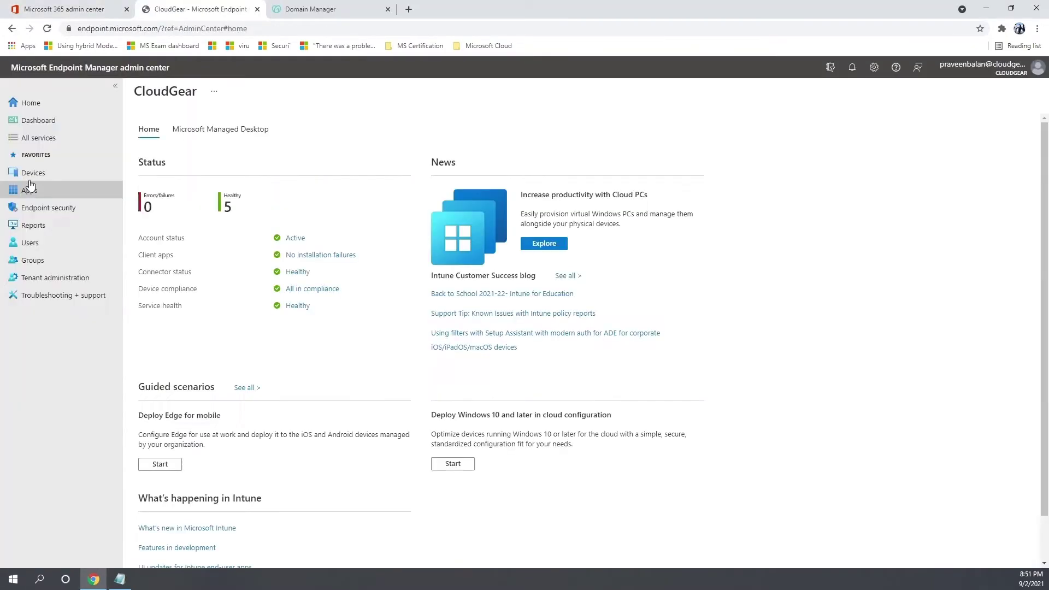
click(28, 174)
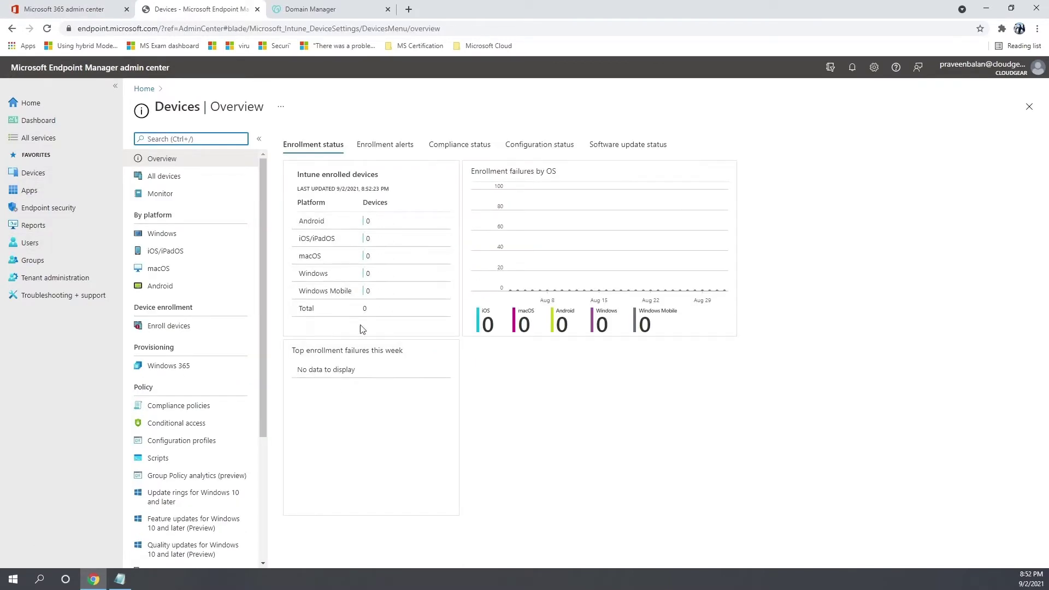
click(162, 234)
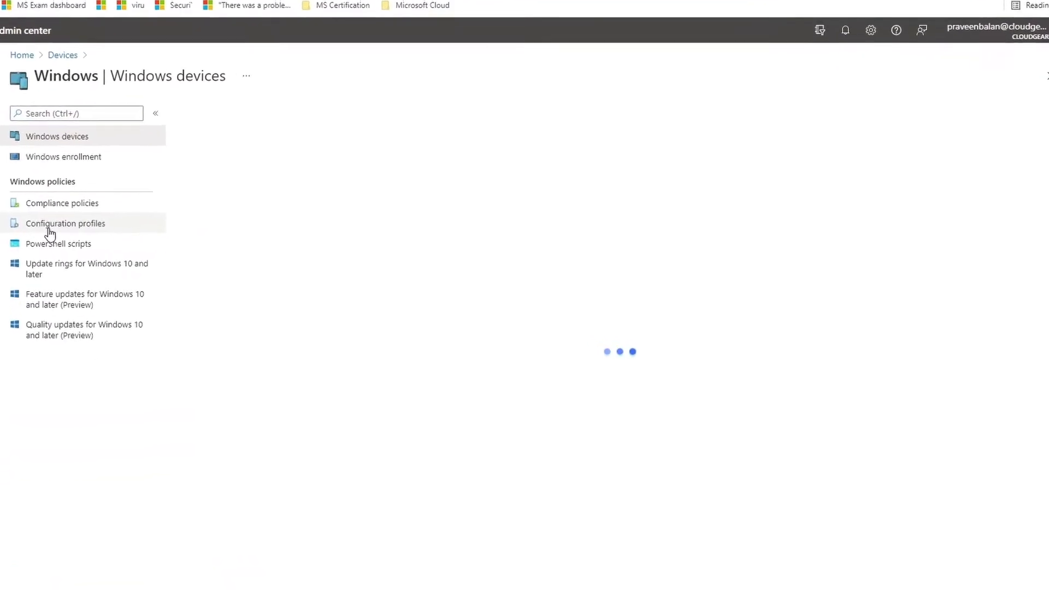
click(64, 159)
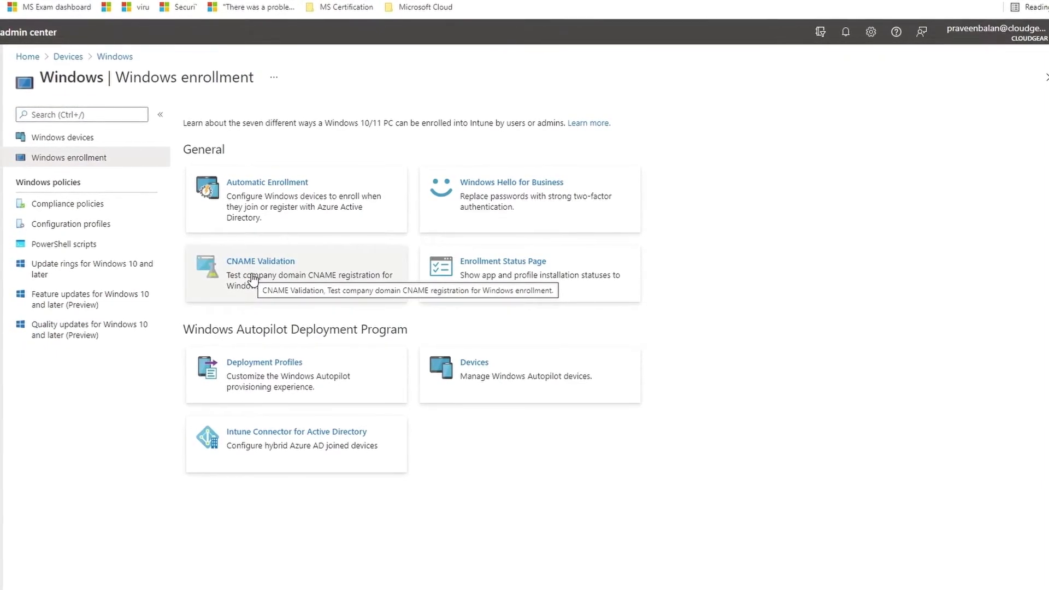
- Run CNAME Validation on the cloudgear.org domain to confirm its enrollment CNAME works
click(255, 277)
click(936, 243)
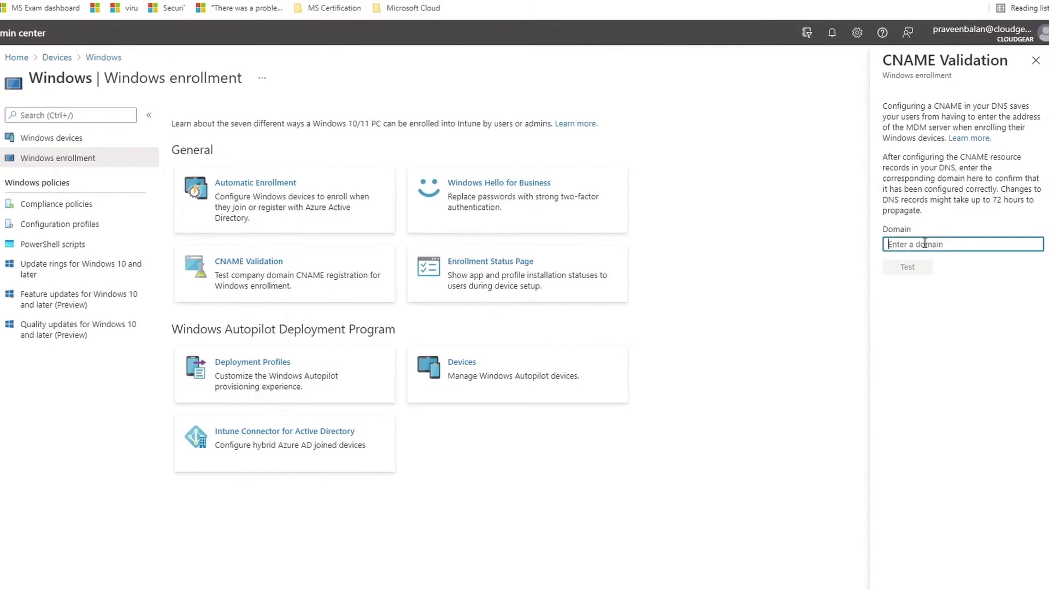
text(cloudgear)
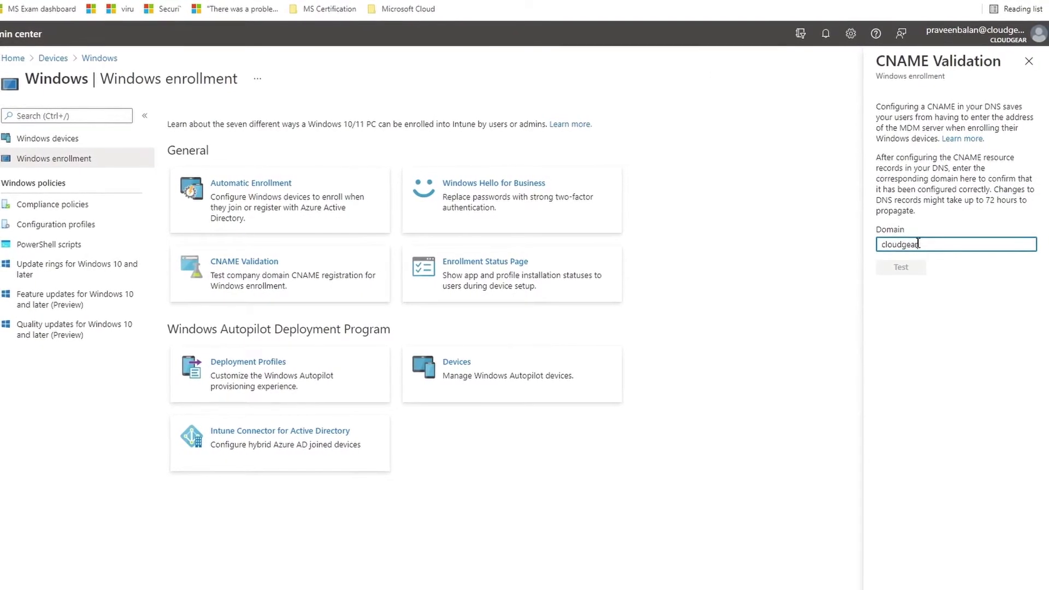
text(.c)
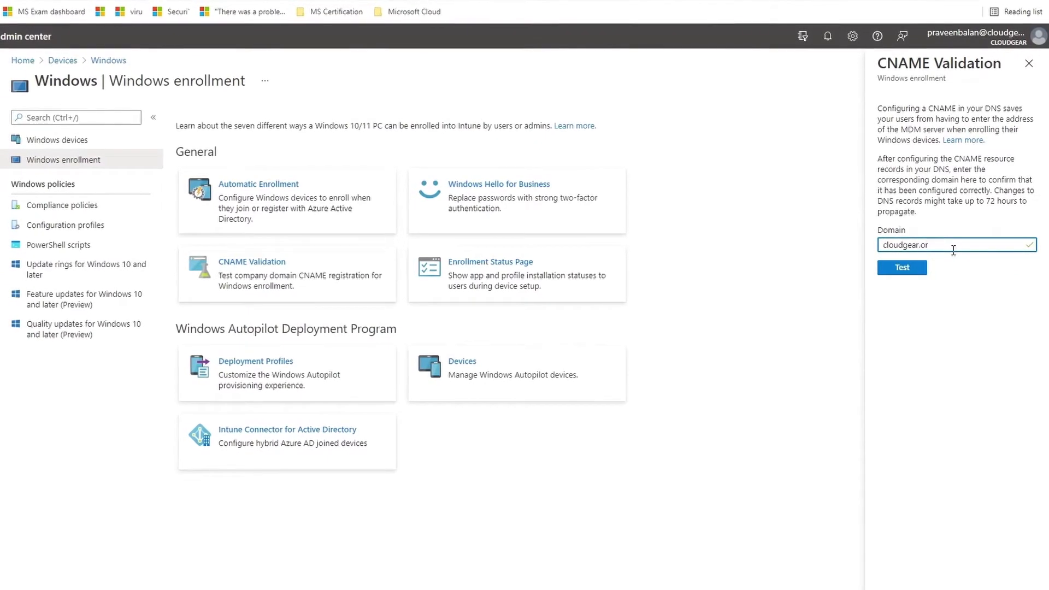
click(909, 273)
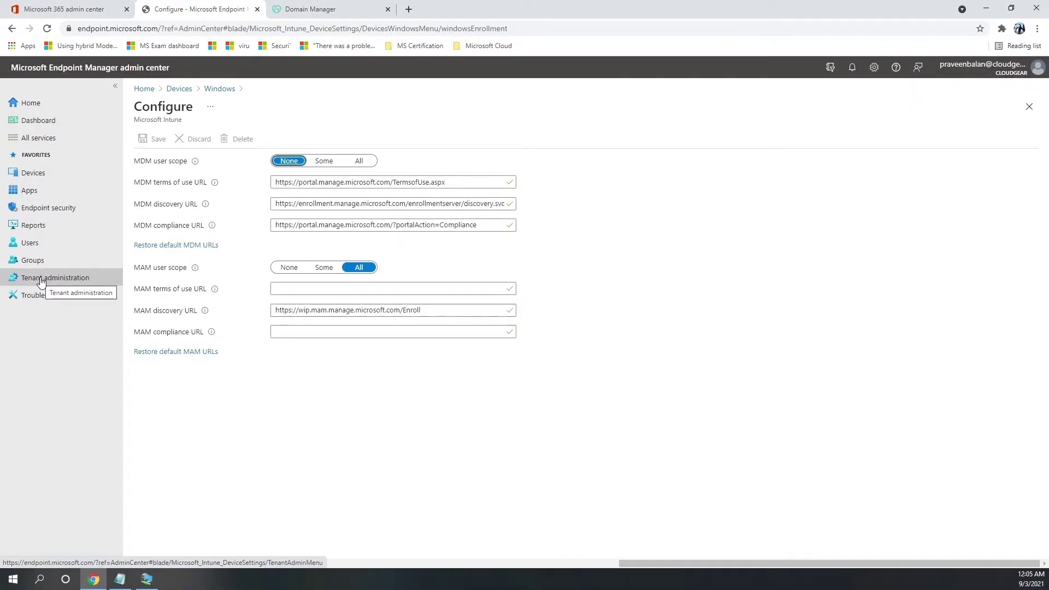
- Check in Tenant administration that Microsoft Intune is the MDM authority
click(41, 282)
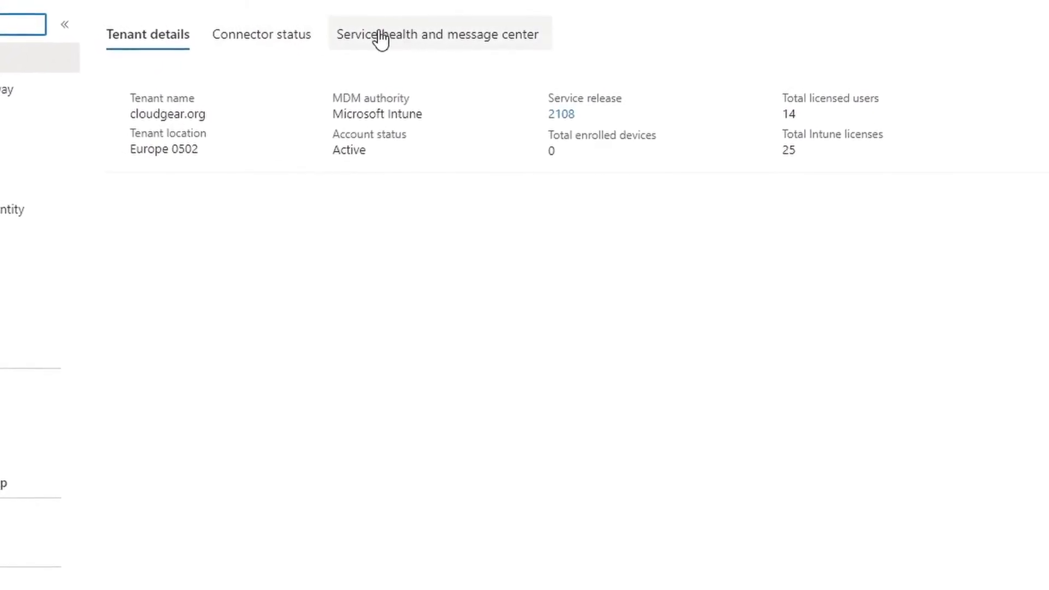
drag(372, 115, 406, 115)
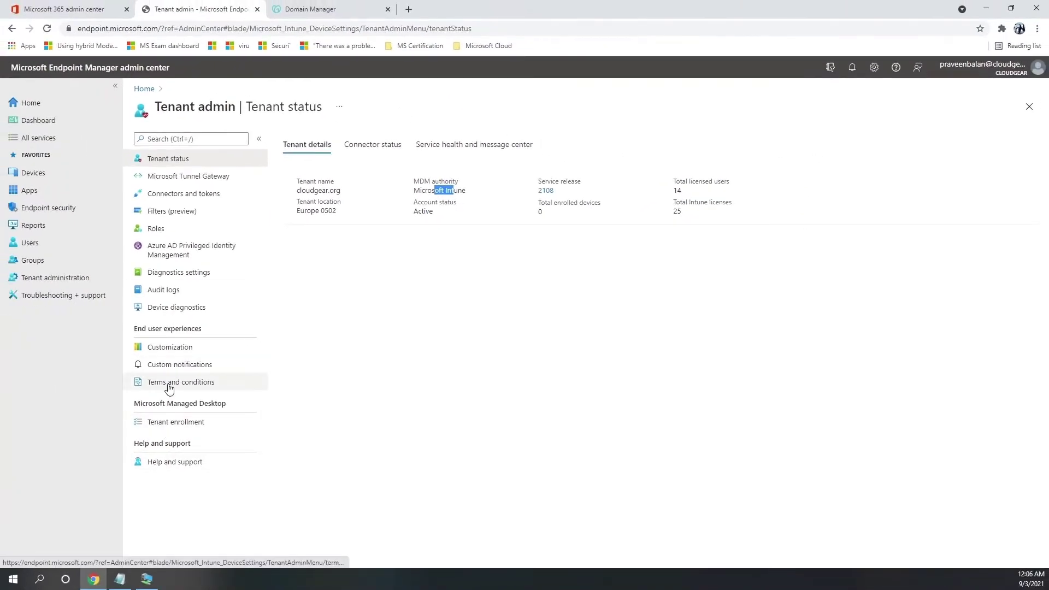
click(36, 173)
- In Windows automatic enrollment, set MDM user scope to All, MAM user scope to None, and save
click(173, 235)
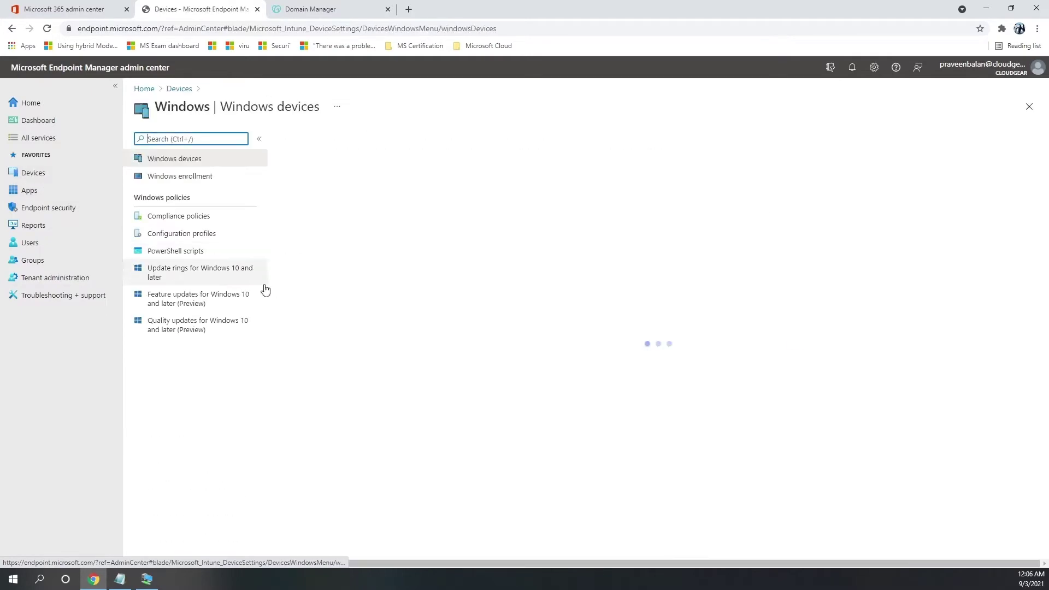
click(180, 176)
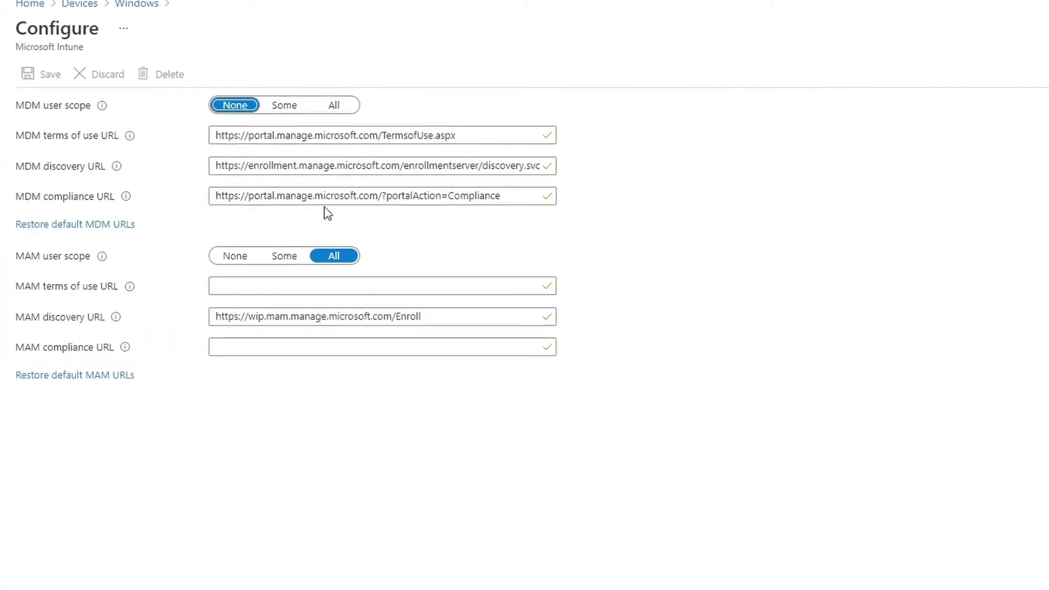
click(331, 109)
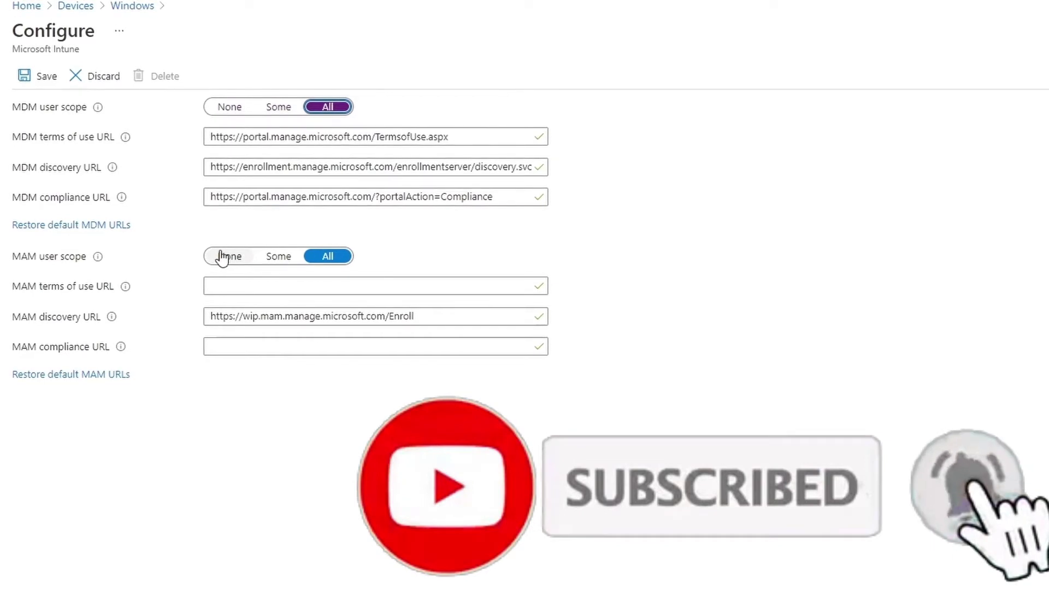
click(223, 256)
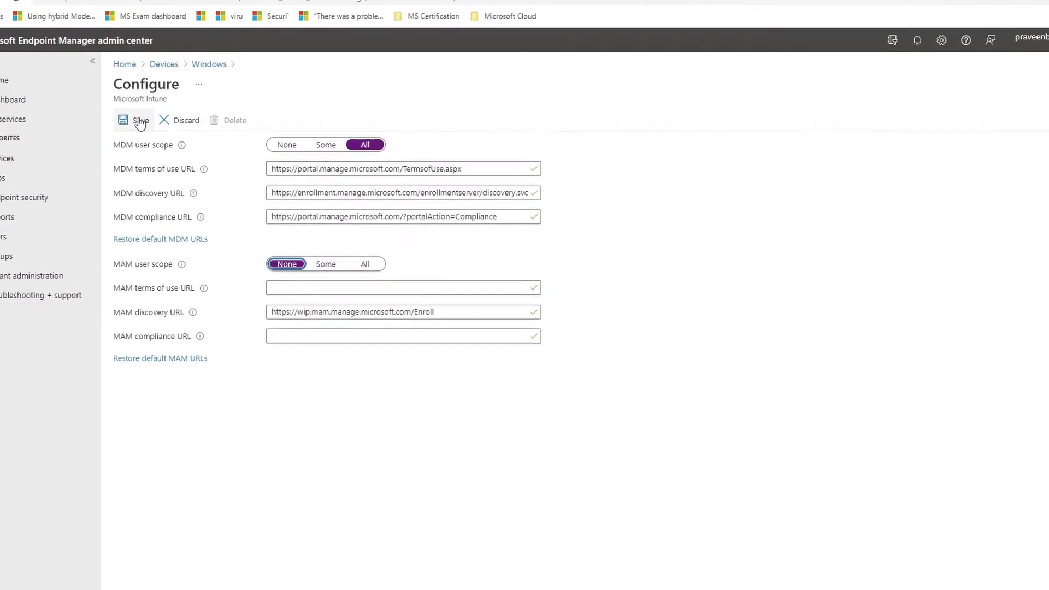
click(150, 129)
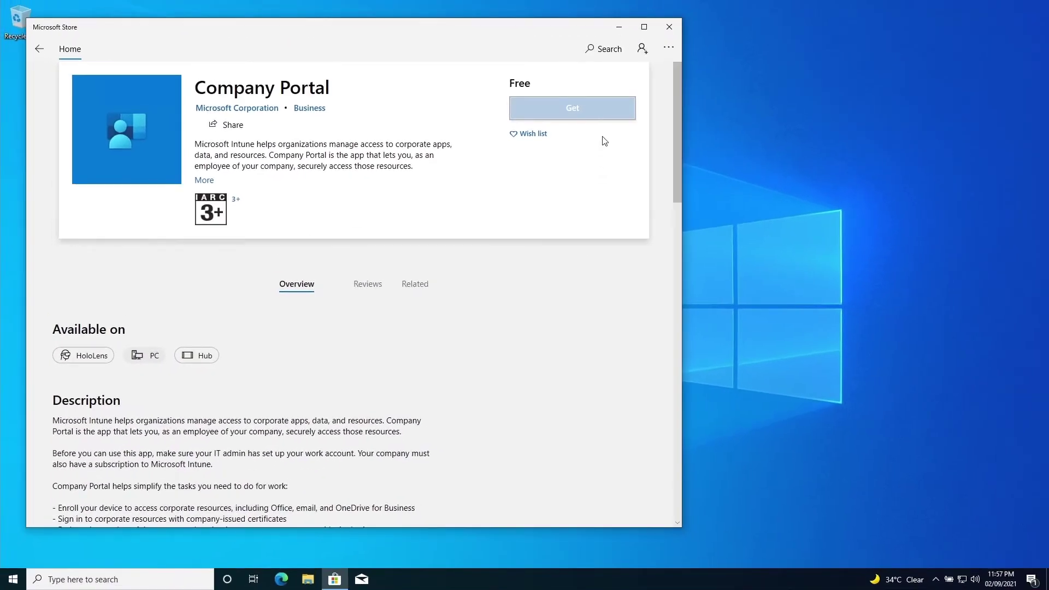
- Install Company Portal from Microsoft Store without signing in, then launch it from the desktop
click(319, 299)
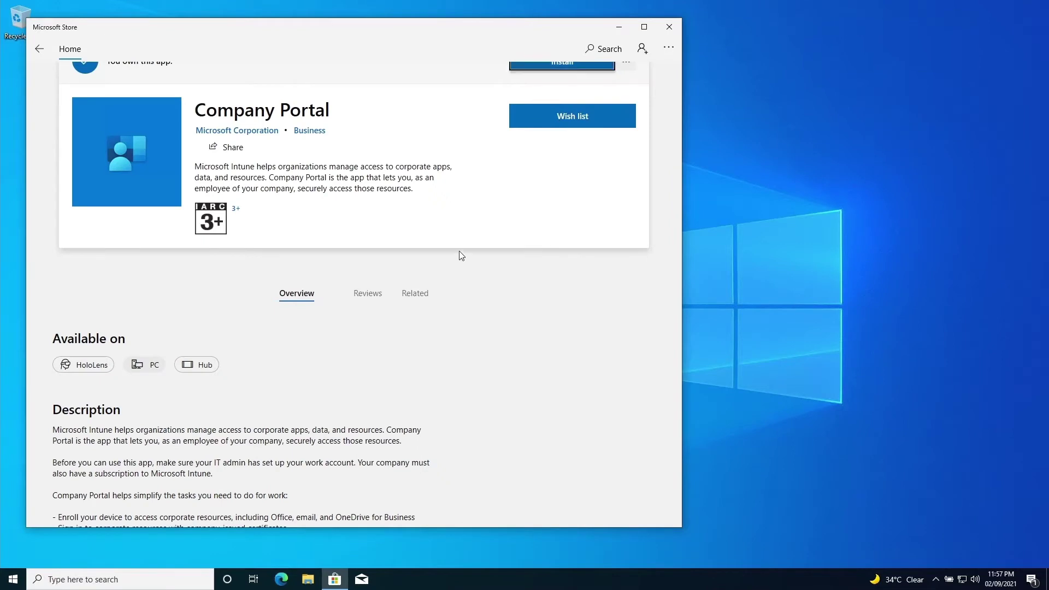
scroll(505, 189, up, 1)
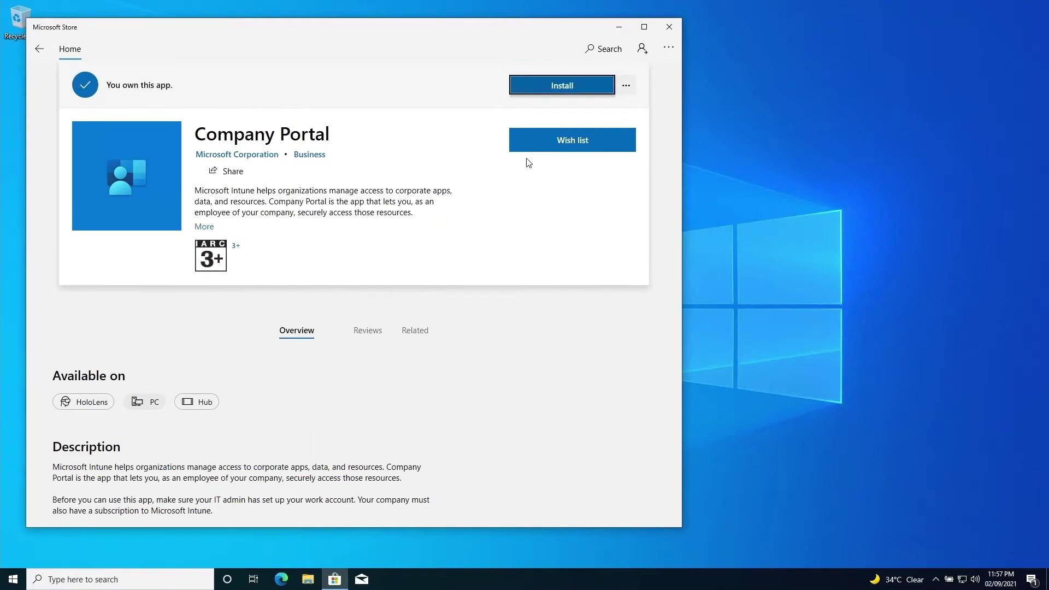
click(561, 88)
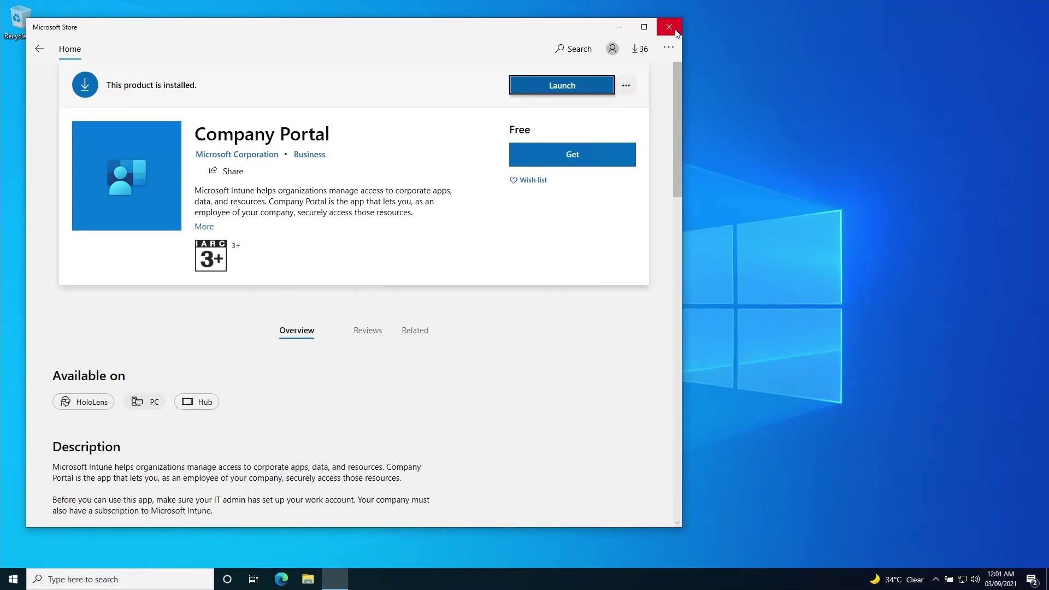
key(super+d)
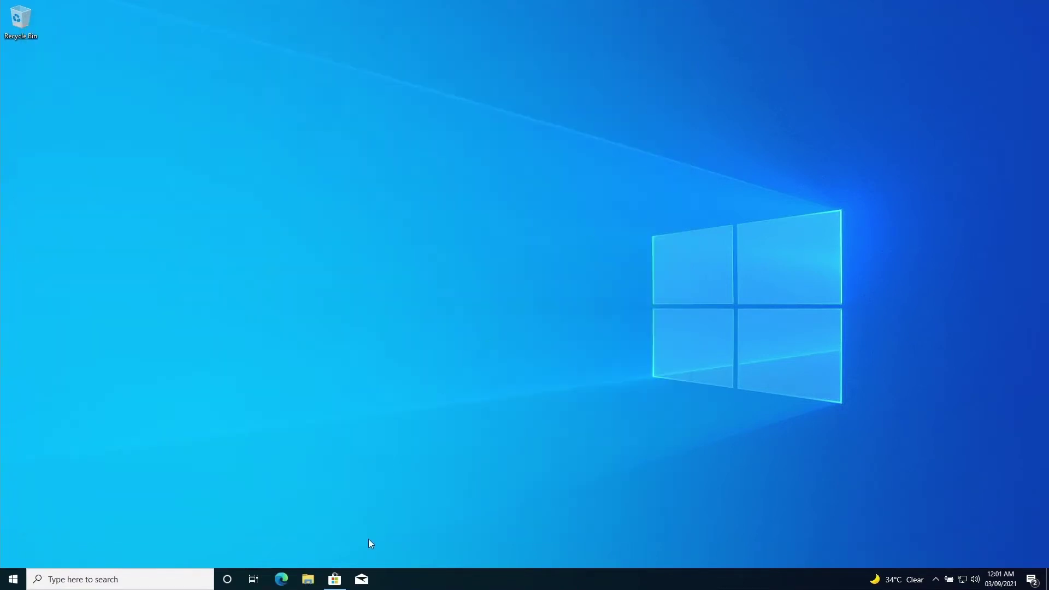
click(362, 581)
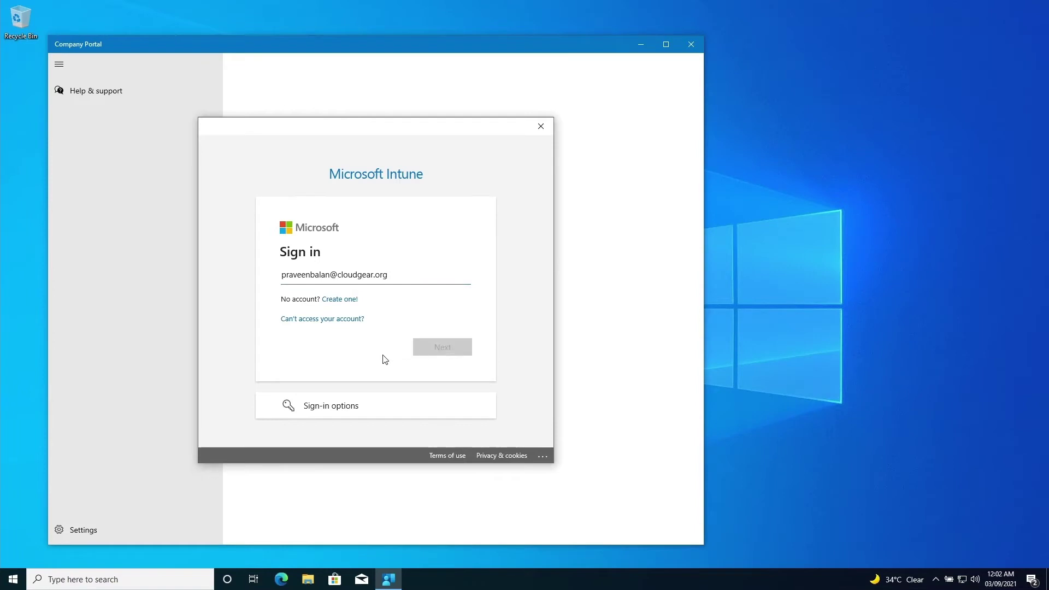
- Sign in to Company Portal with the work account and allow the organization to manage the device
key(Return)
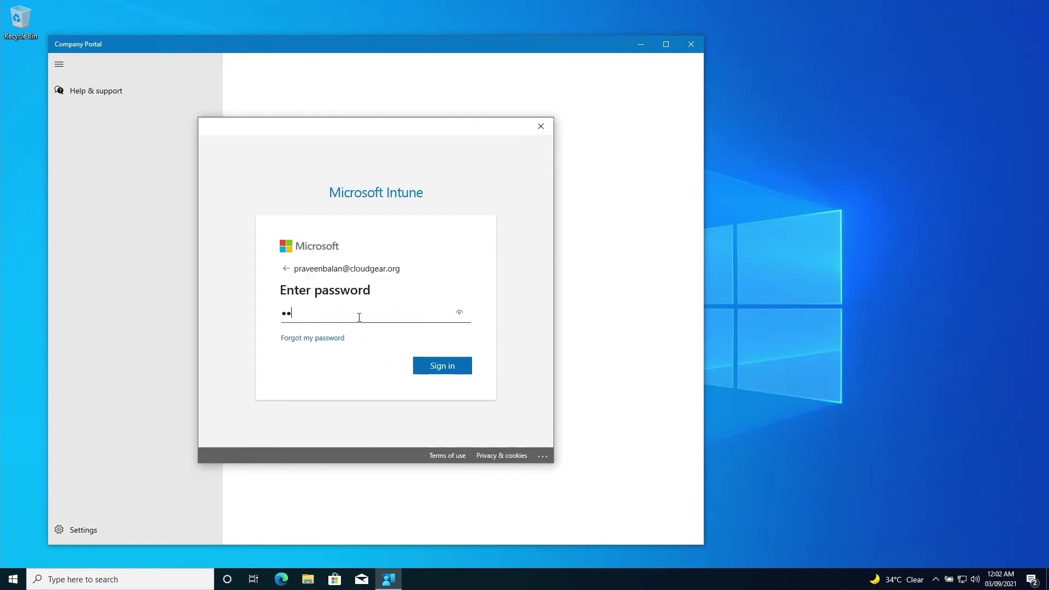
key(Return)
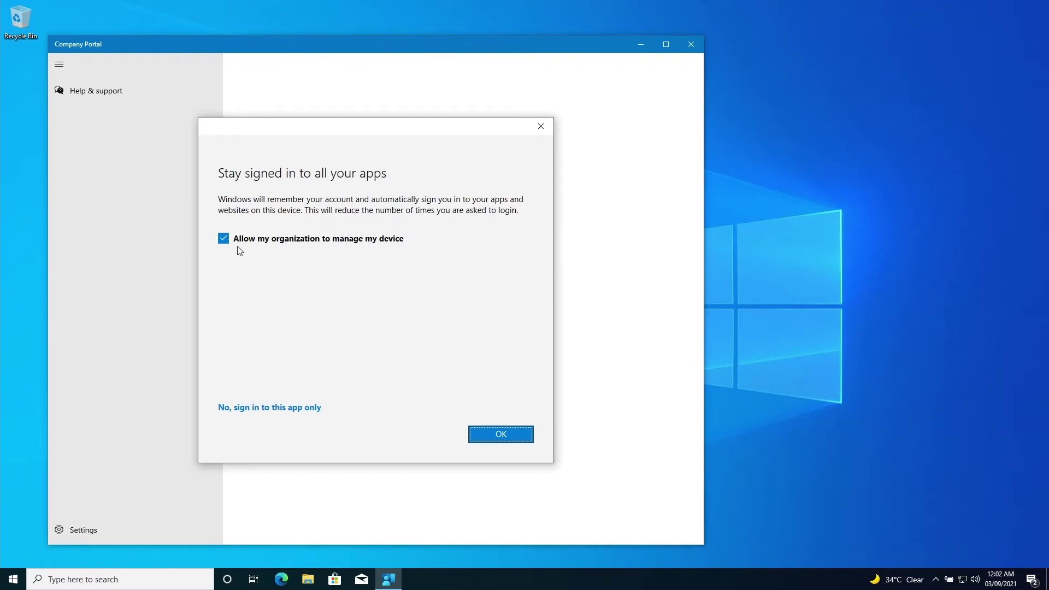
click(505, 437)
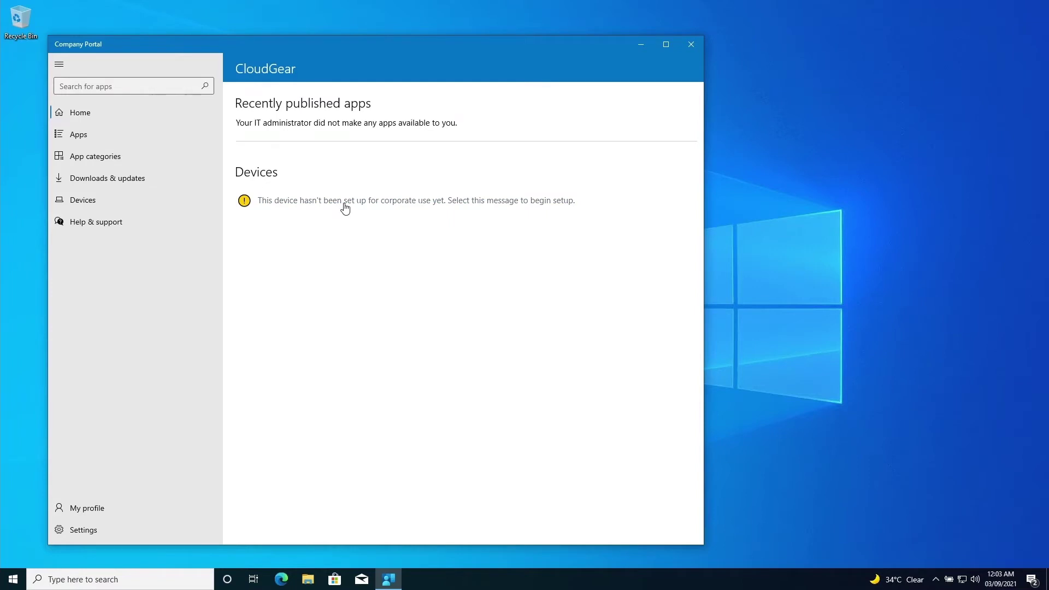
- Begin corporate setup of this device from the Company Portal notice and continue past Set up your device
click(314, 204)
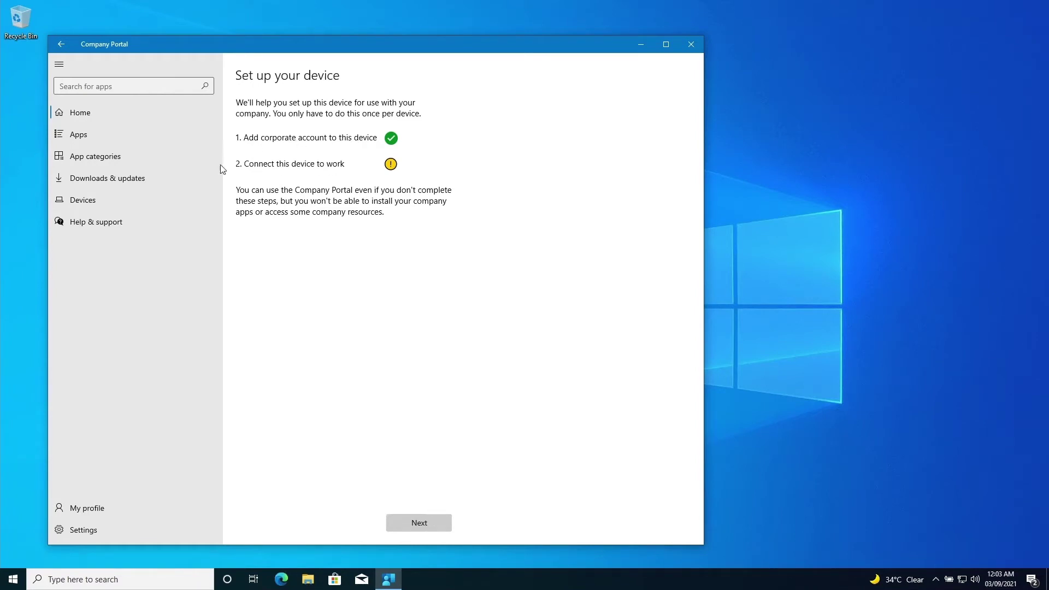
click(412, 520)
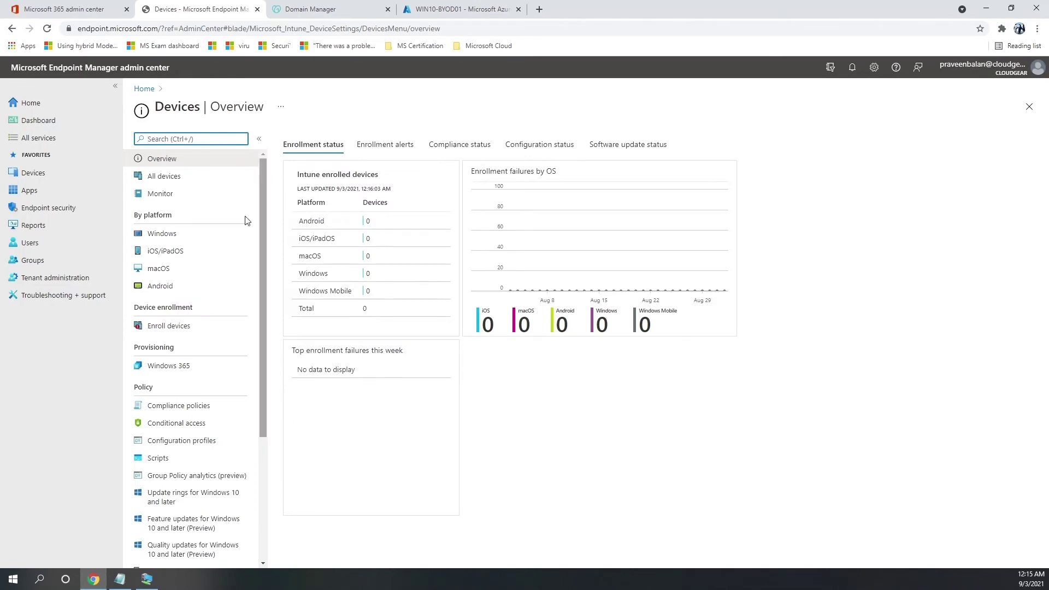
- Check WIN10-BYOD01's details in All devices, refresh, widen Device name, and filter to Windows devices
click(166, 179)
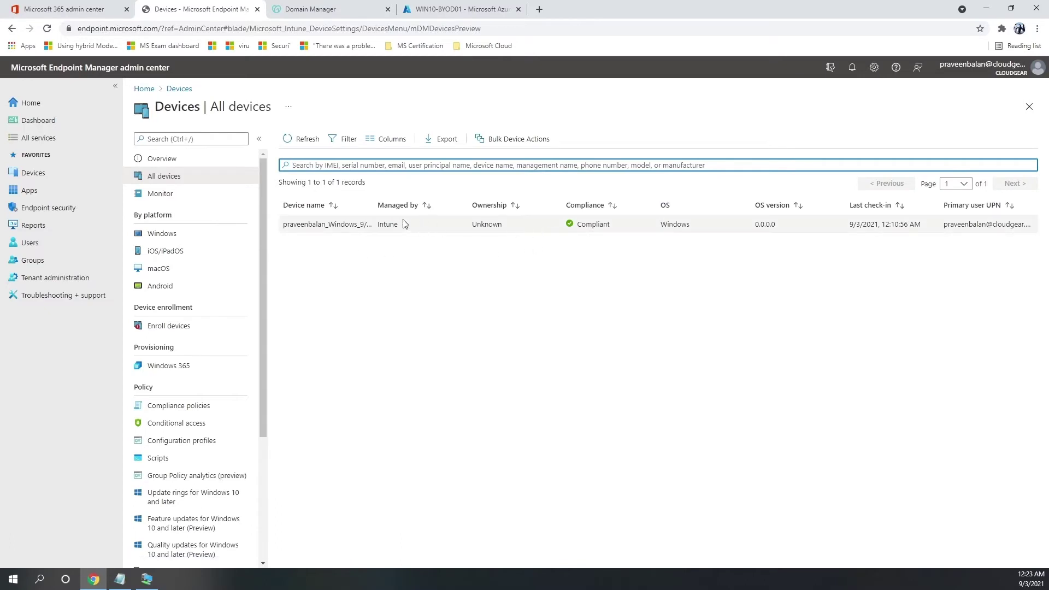
click(329, 231)
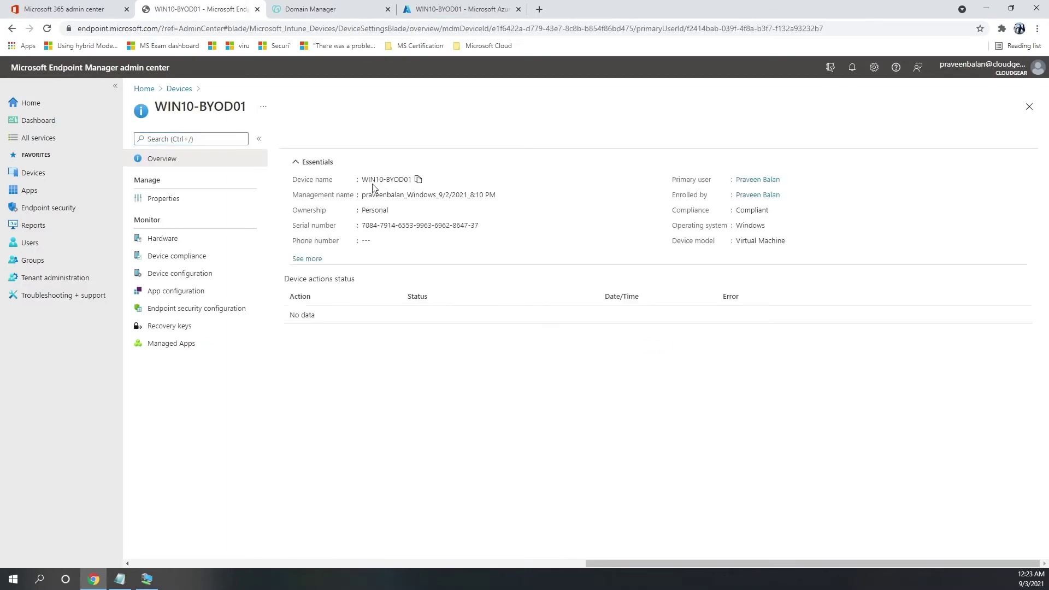
click(174, 91)
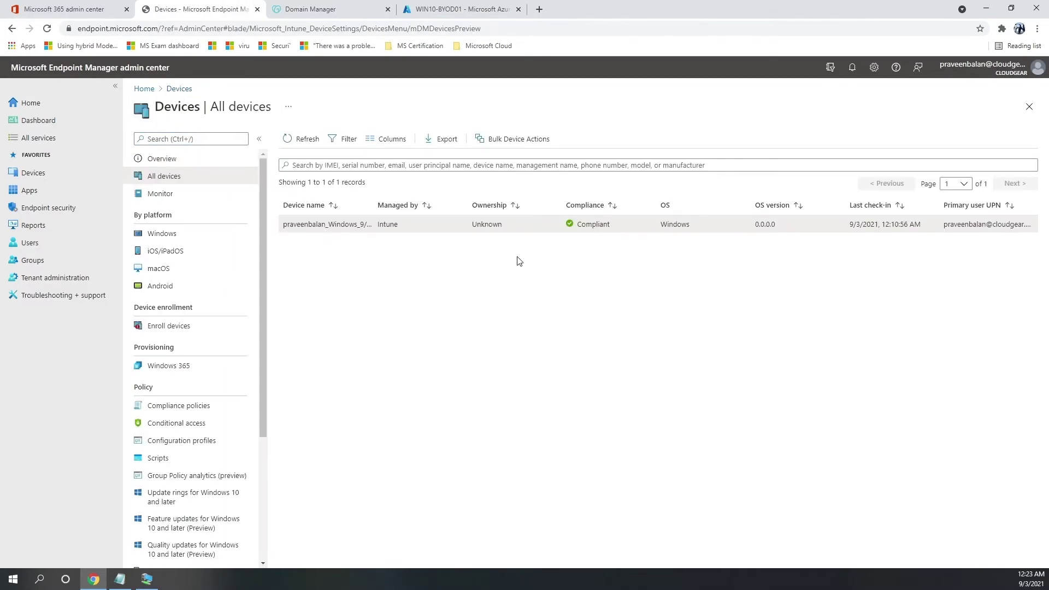
click(310, 140)
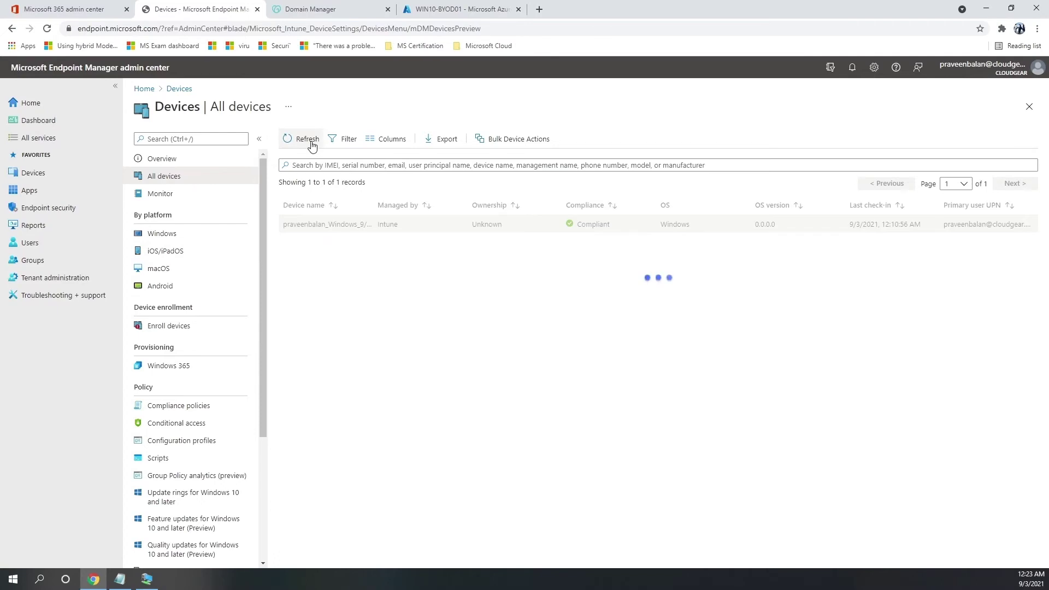
drag(373, 201, 395, 205)
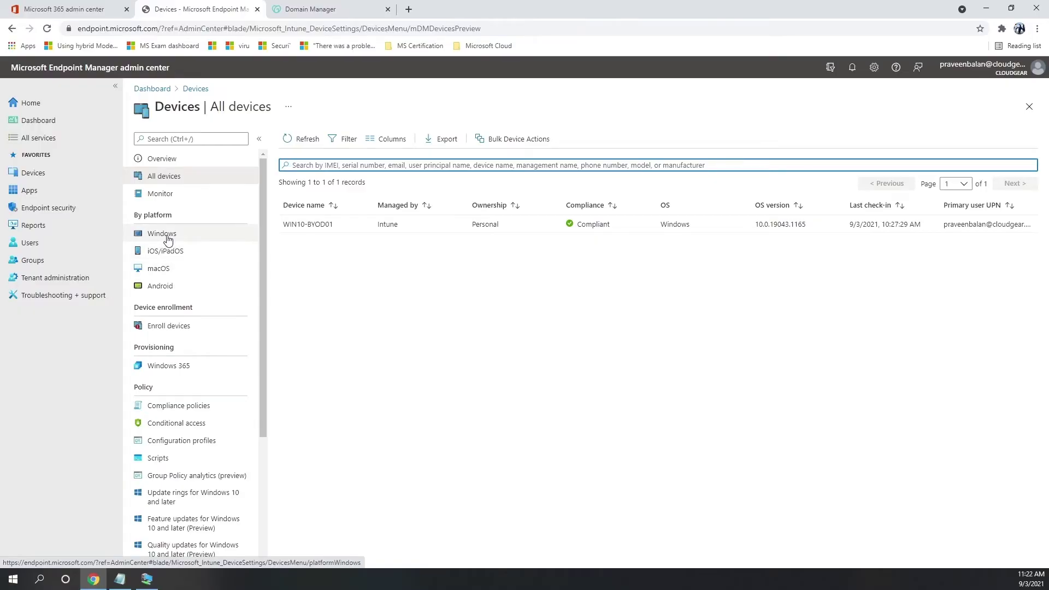
click(167, 241)
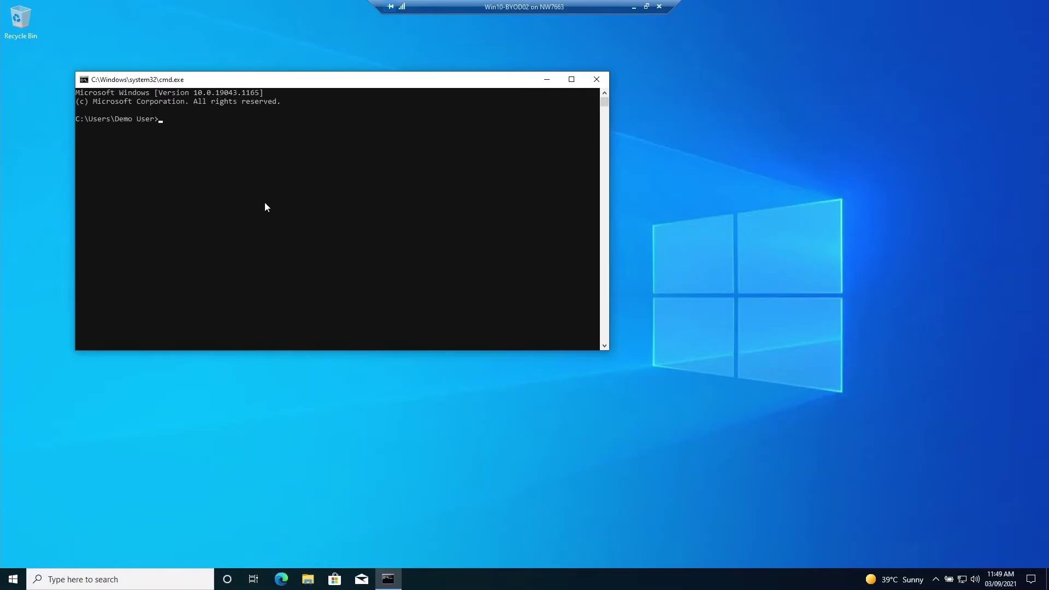
- Run hostname in Command Prompt to confirm the name BYOD-02, then open Windows Settings
text(hostname)
key(Return)
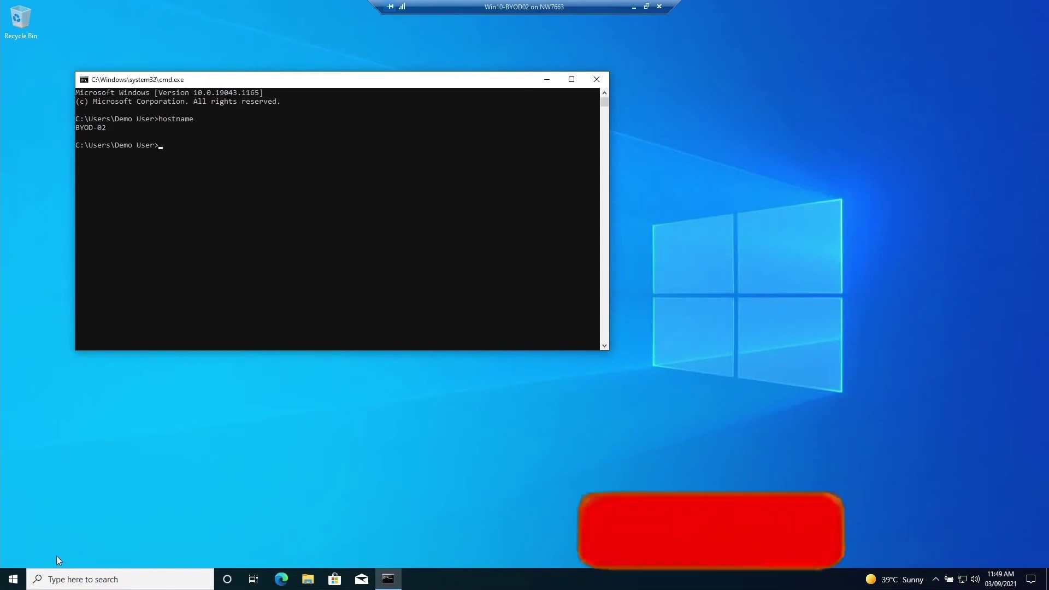
right_click(13, 579)
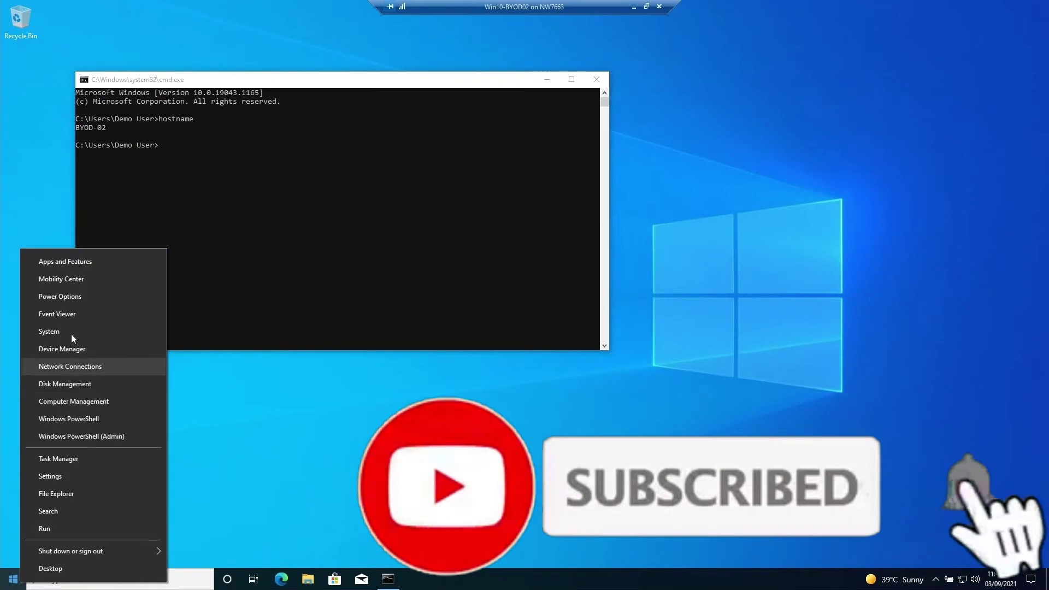
click(169, 307)
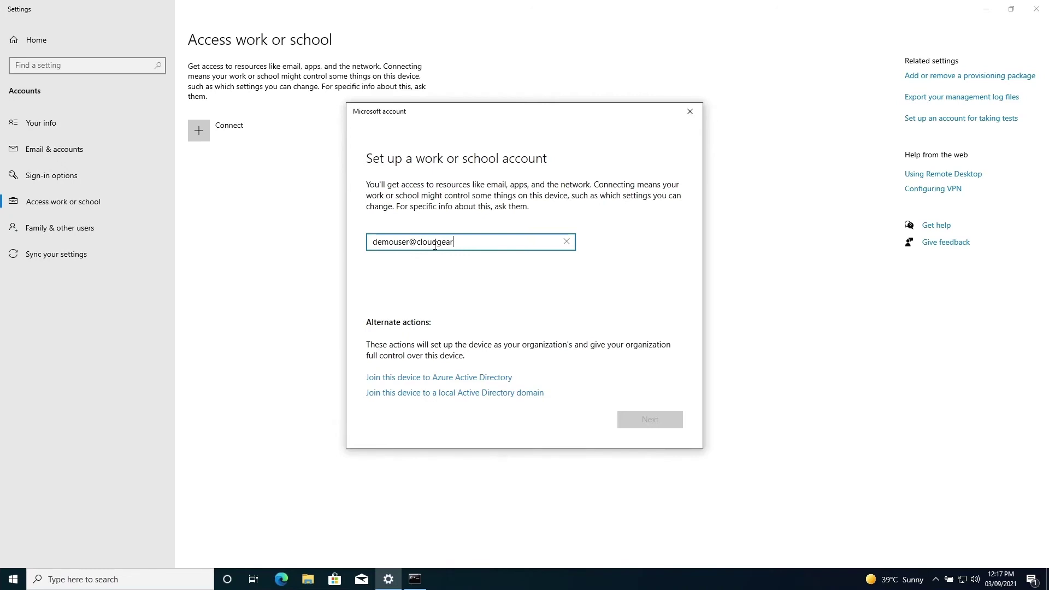
- Submit the work account email and password to connect the device
key(Return)
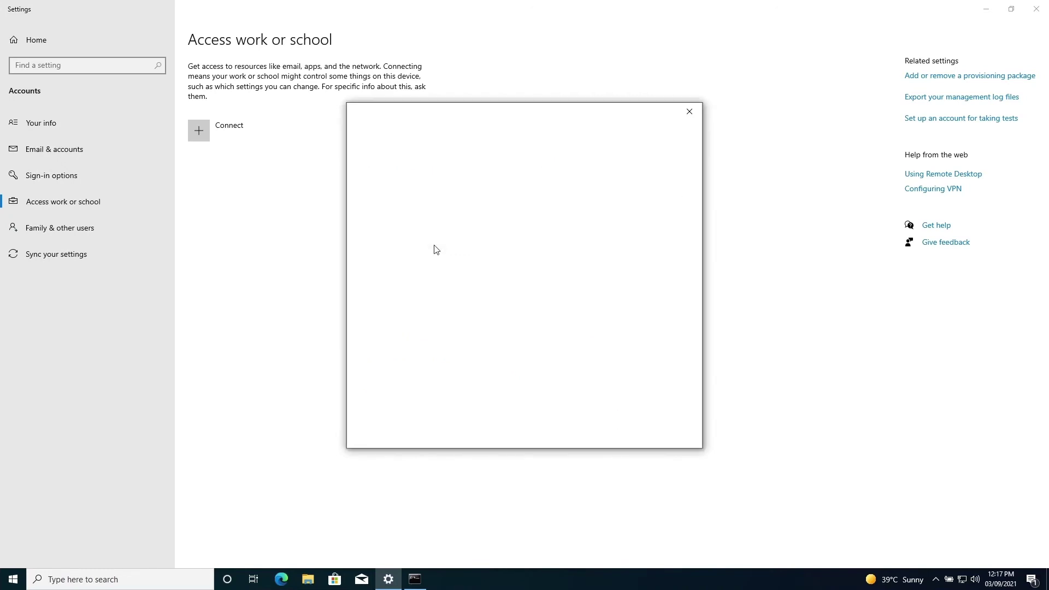
key(Return)
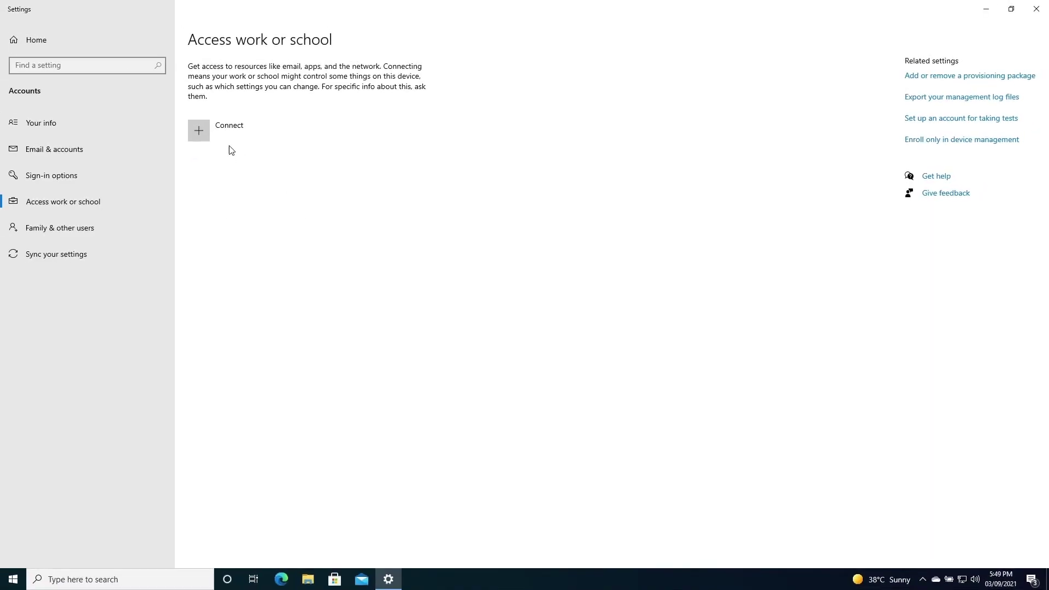
- Join this device to CloudGear's Azure Active Directory by signing in with the work account
click(225, 142)
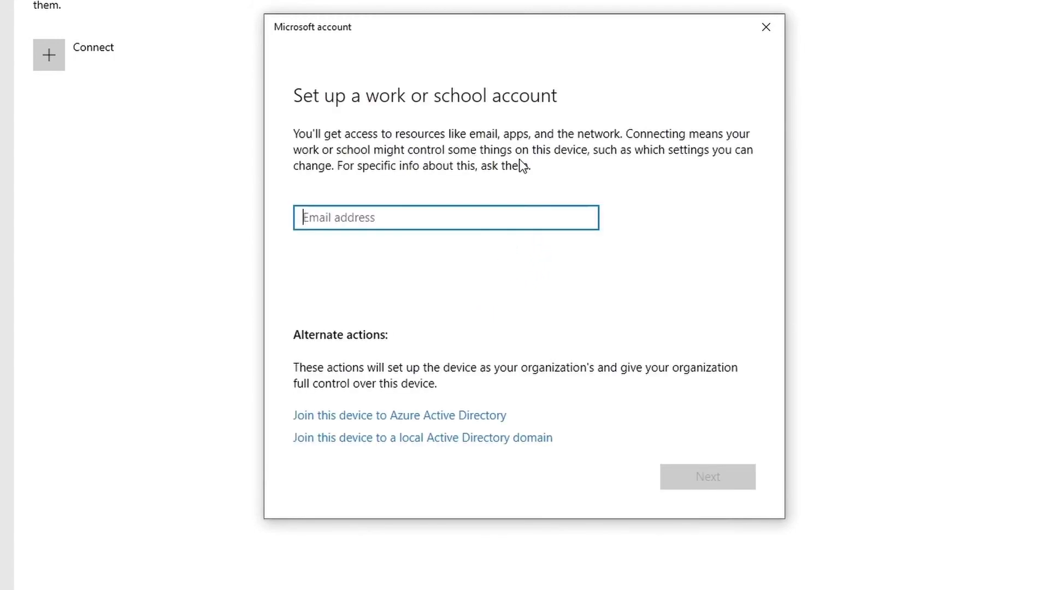
click(360, 417)
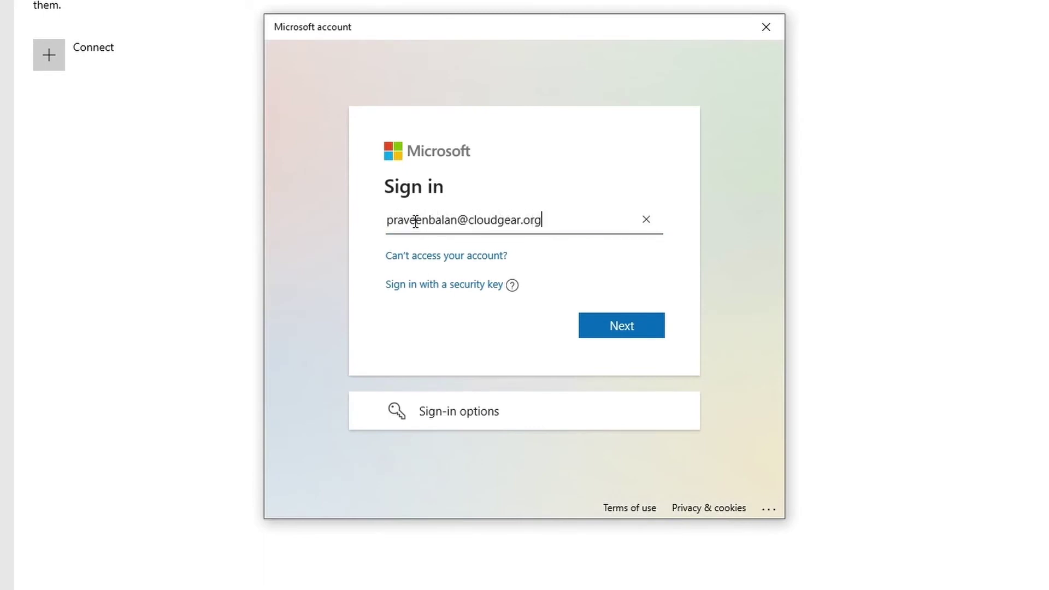
click(596, 326)
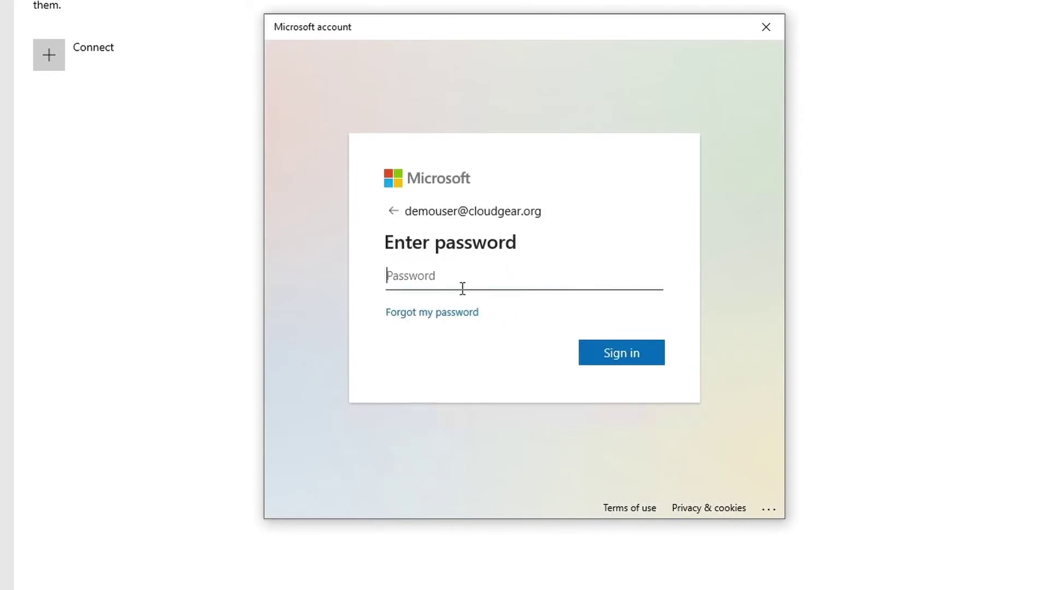
key(Return)
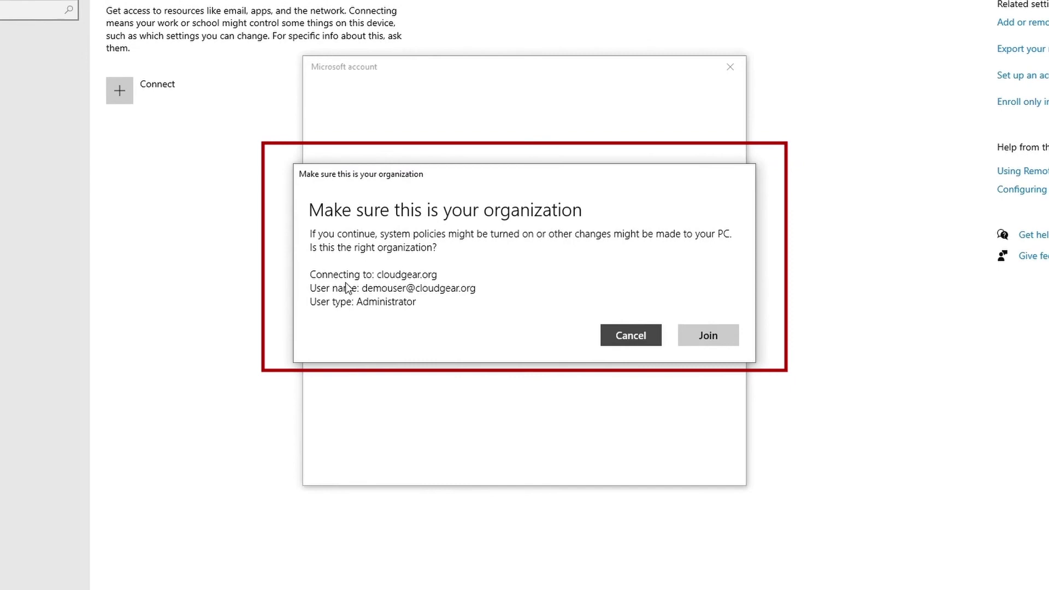
click(707, 334)
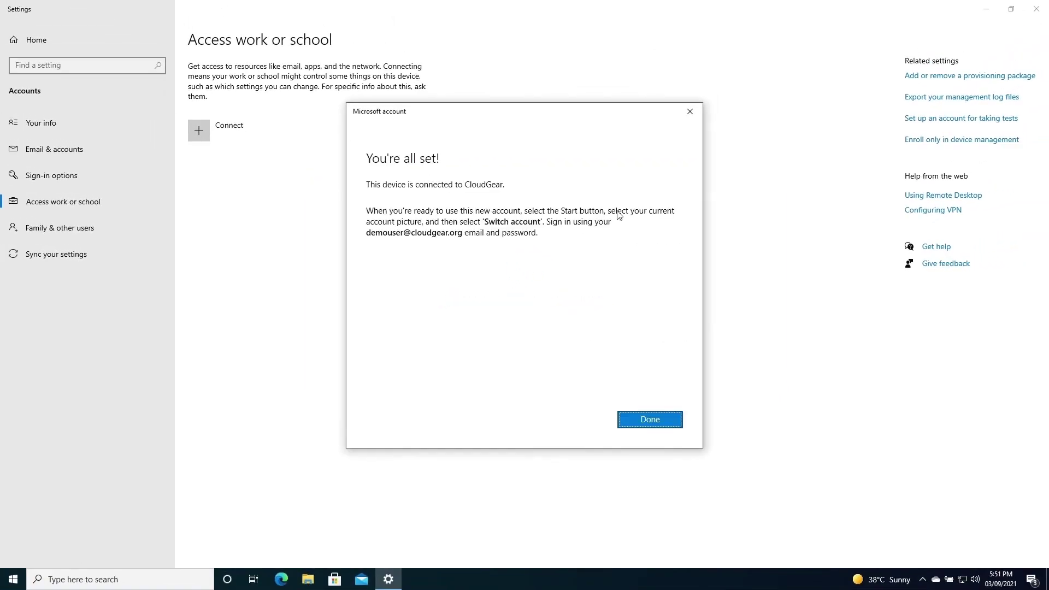
click(658, 421)
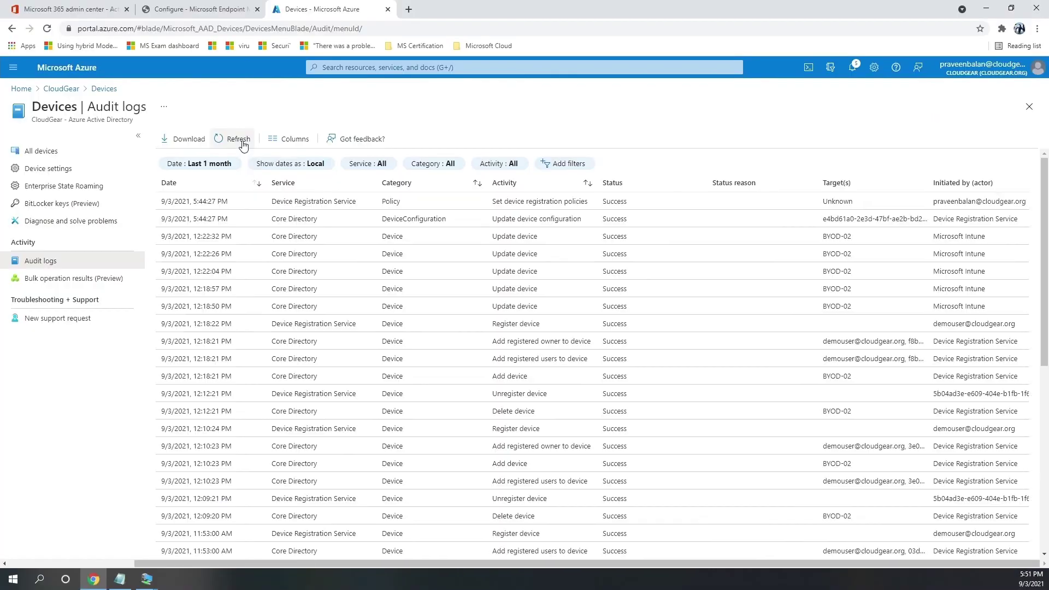
- Refresh All devices to verify AADJoin-01 is Azure AD joined, Intune-managed and compliant
click(39, 152)
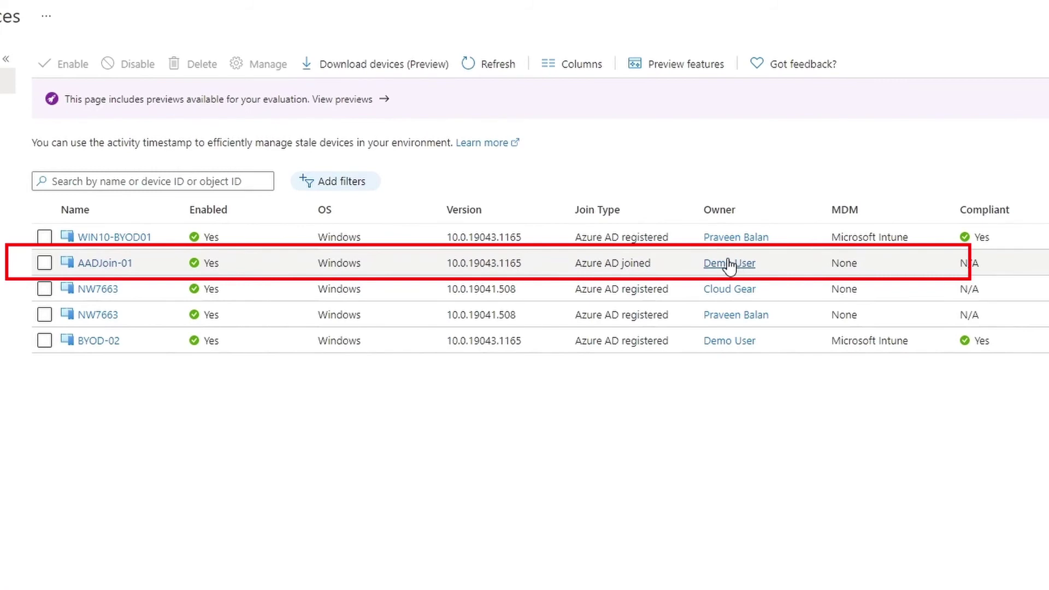
click(478, 65)
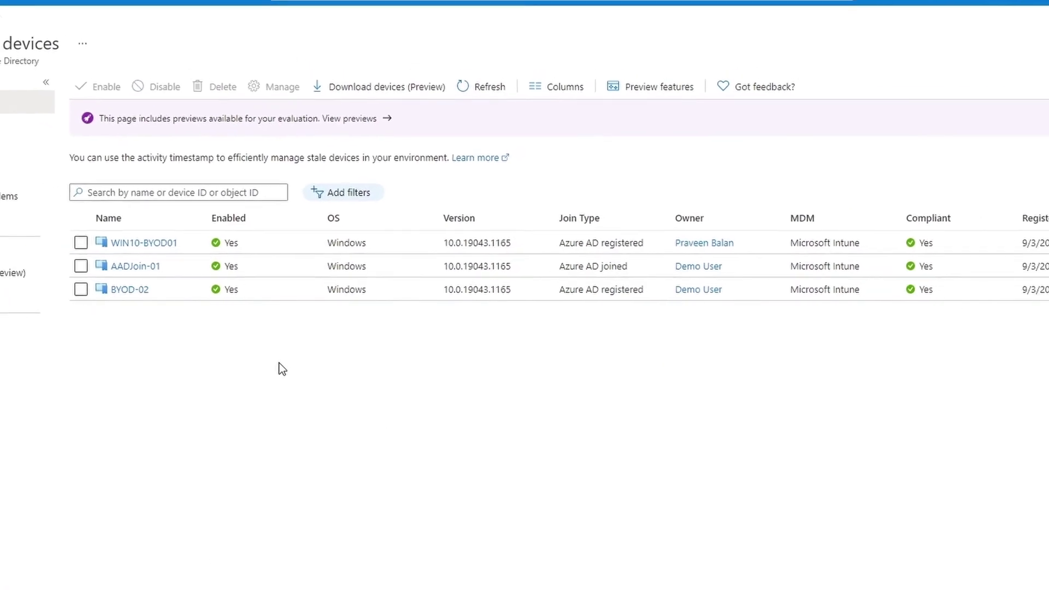
click(41, 260)
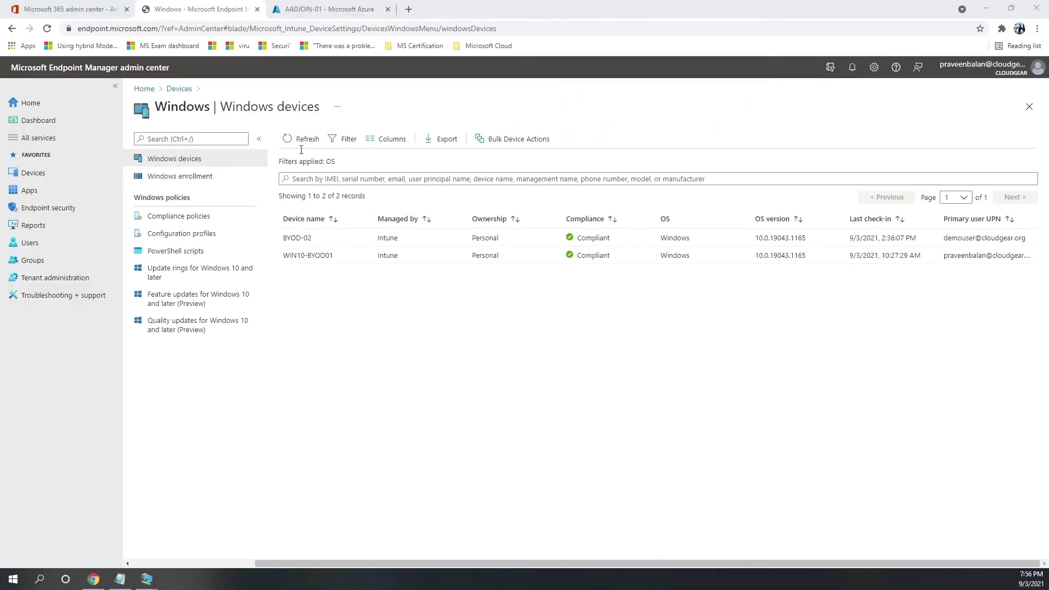
- Refresh the Windows devices list so AADJOIN-01 and BYOD-02 both show Compliant
click(303, 140)
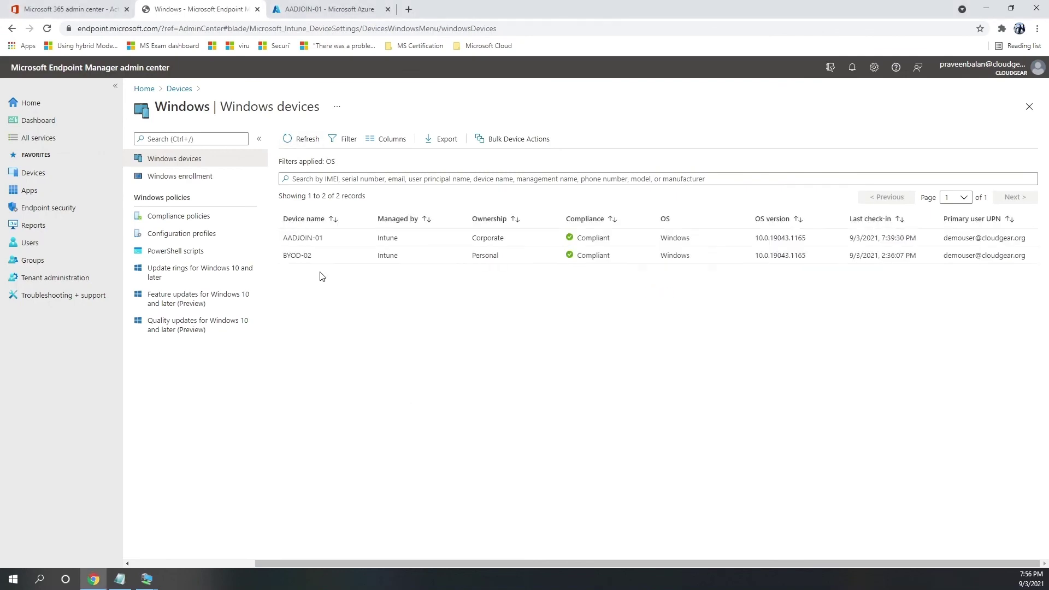